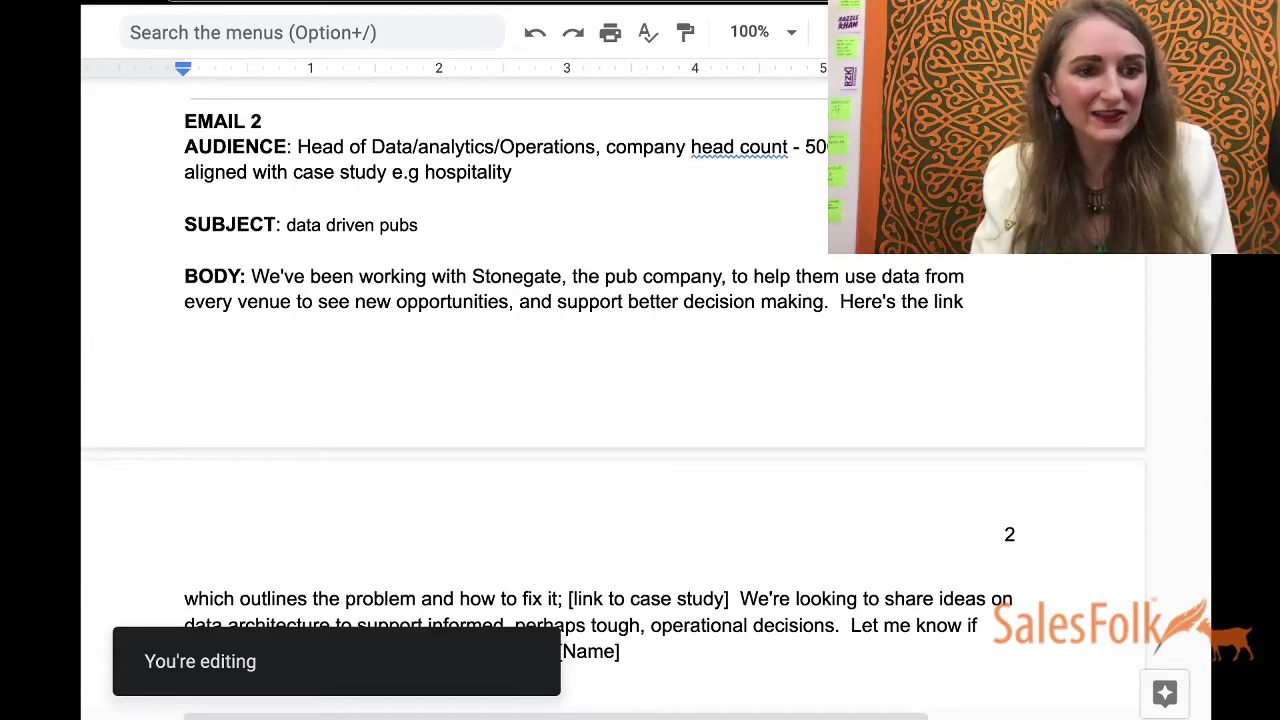
Insert a page break directly before the "EMAIL 2" heading and return to the compact view without the menus
right_click(171, 121)
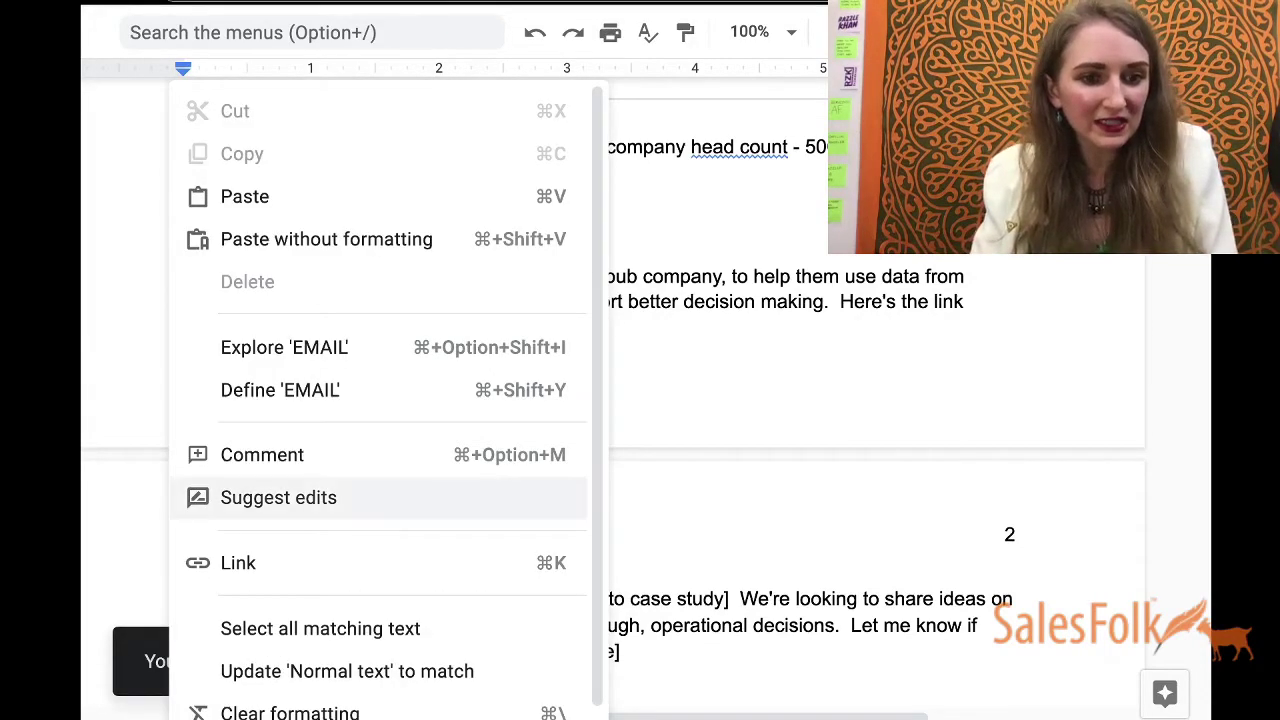
left_click(706, 302)
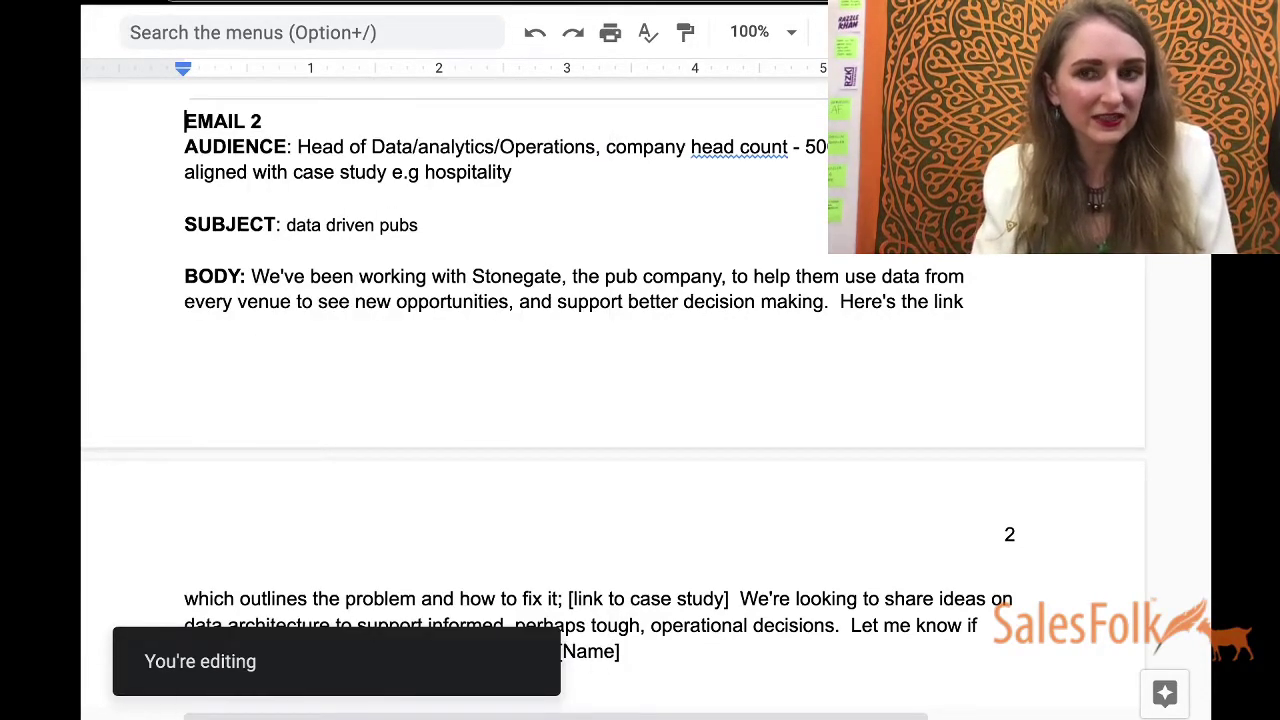
key("ctrl+shift+f")
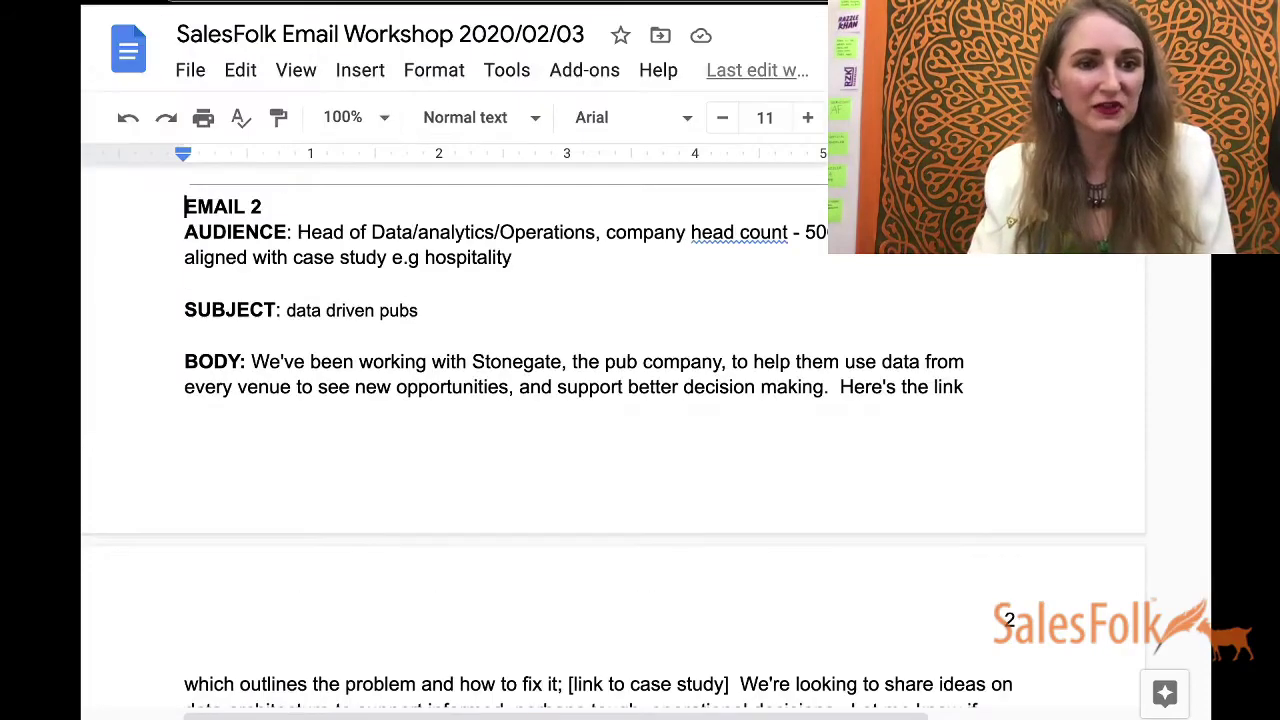
left_click(359, 70)
left_click(215, 206)
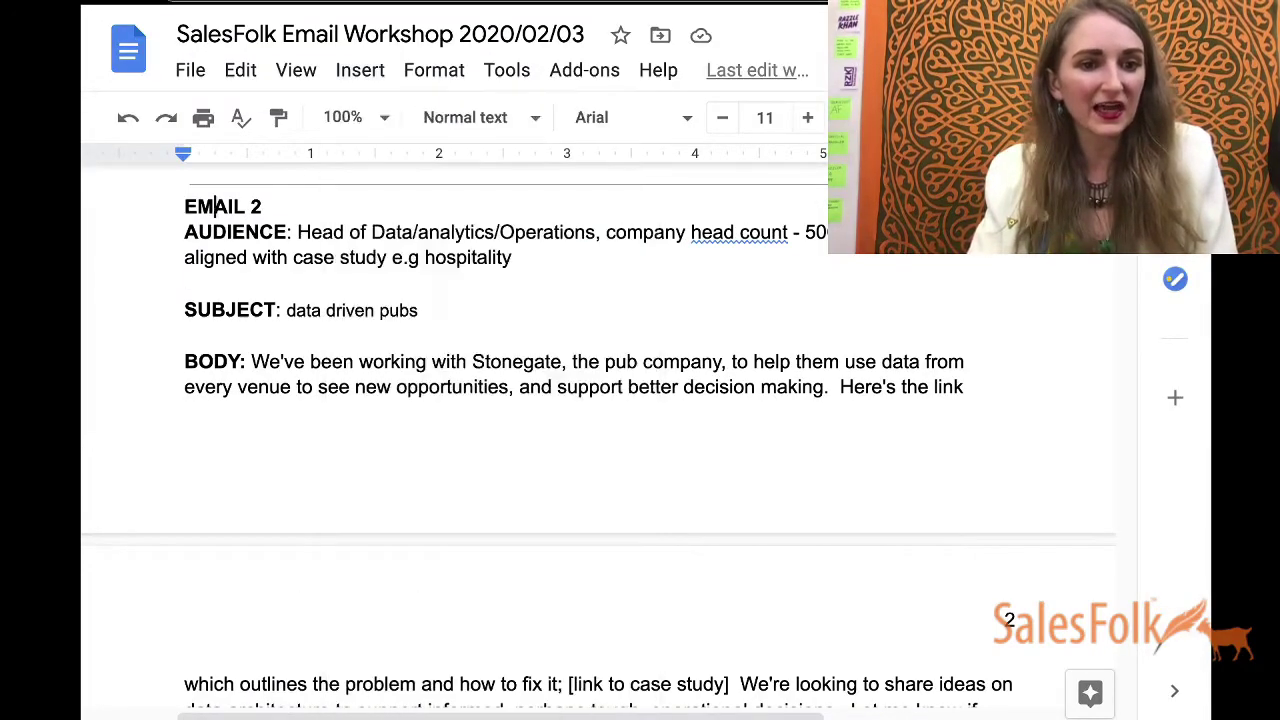
left_click(185, 206)
left_click(359, 70)
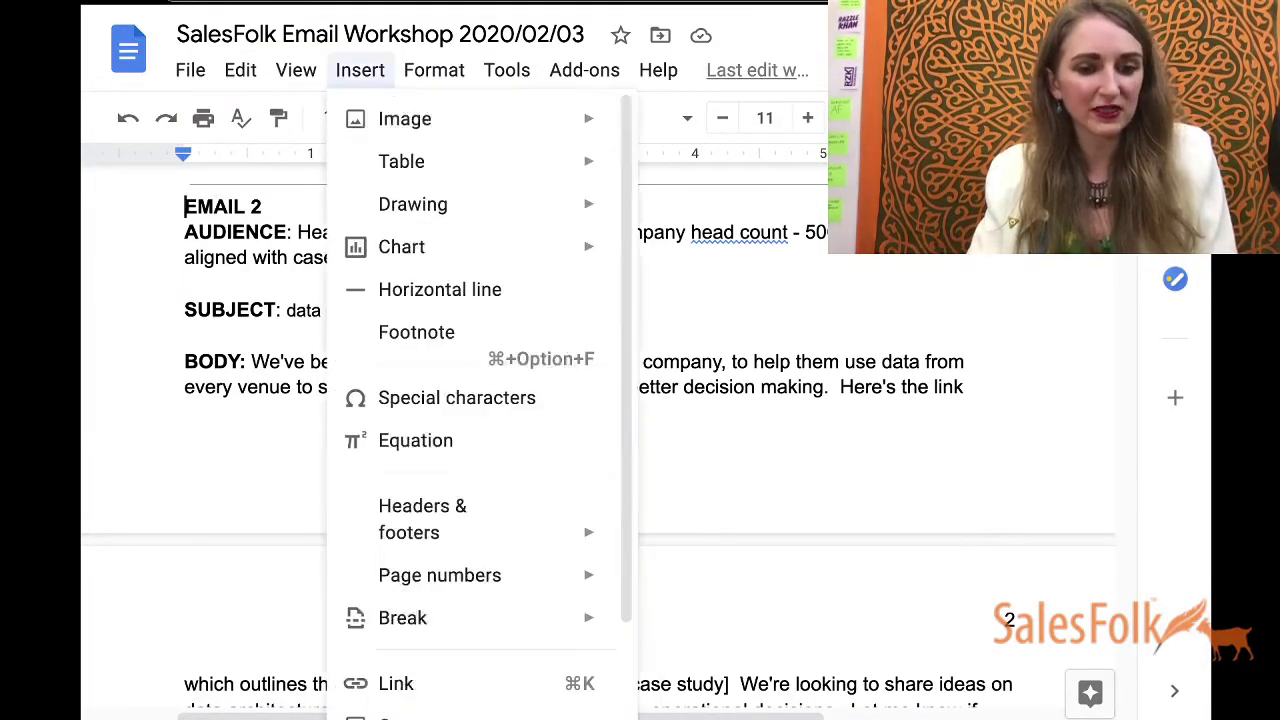
mouse_move(480, 591)
key("Up")
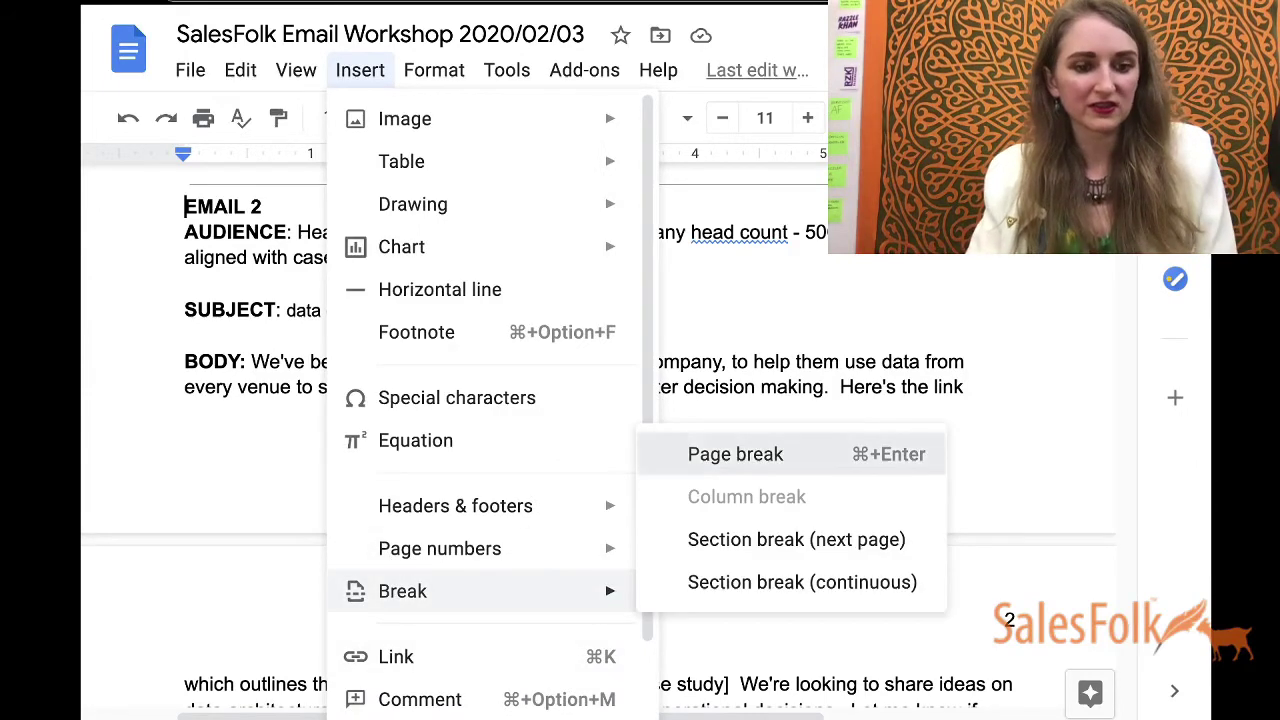
key("Return")
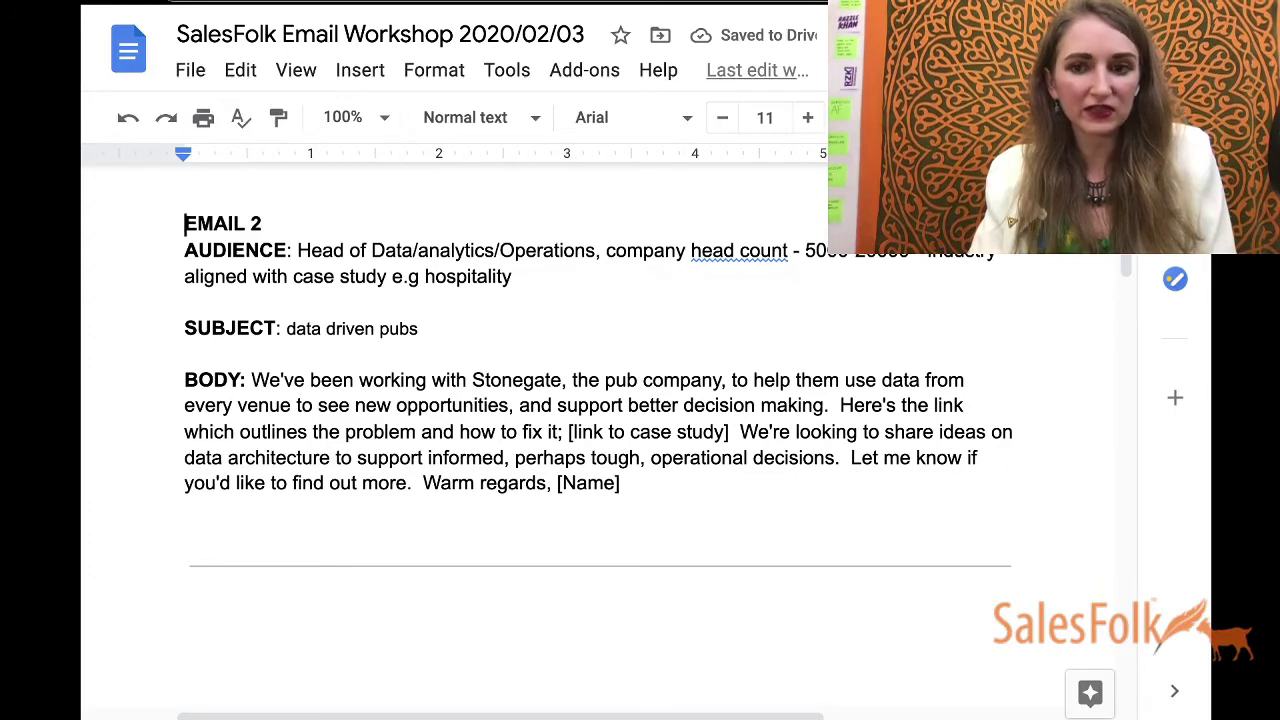
key("ctrl+shift+f")
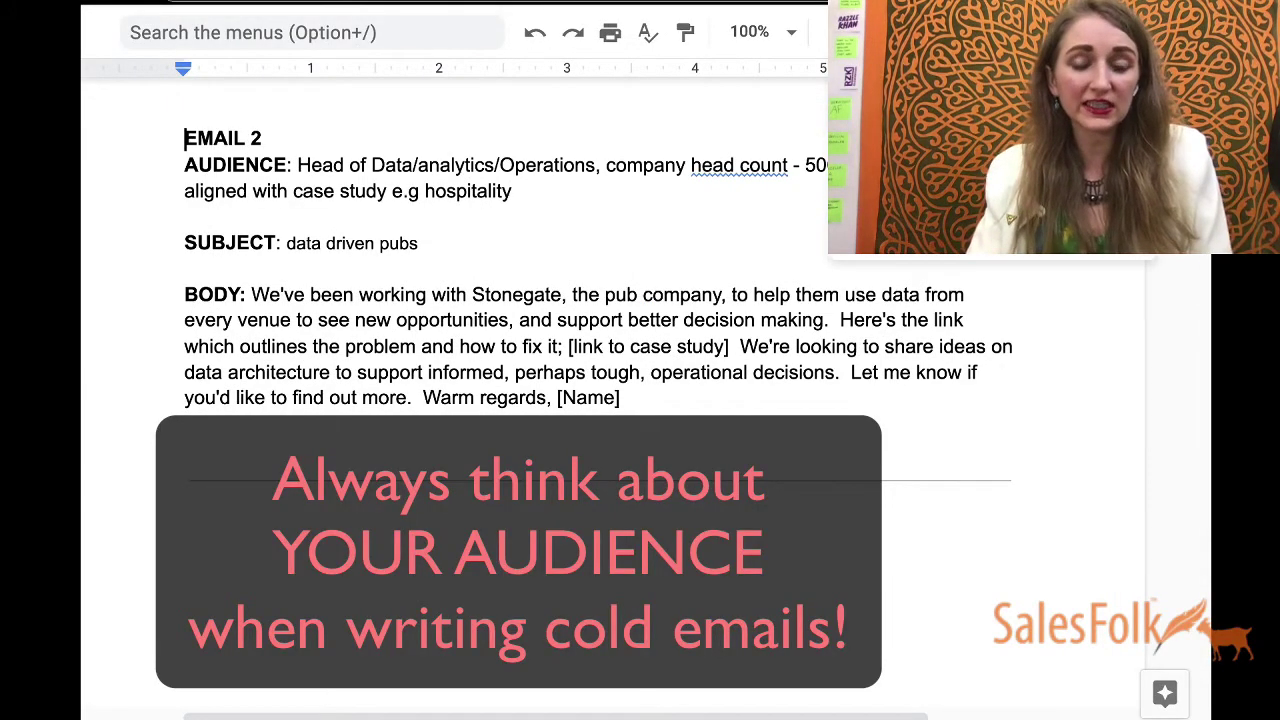
Switch to suggesting mode and add a thousands comma to the audience's upper head count, making it 20,000
key("super+alt+shift+x")
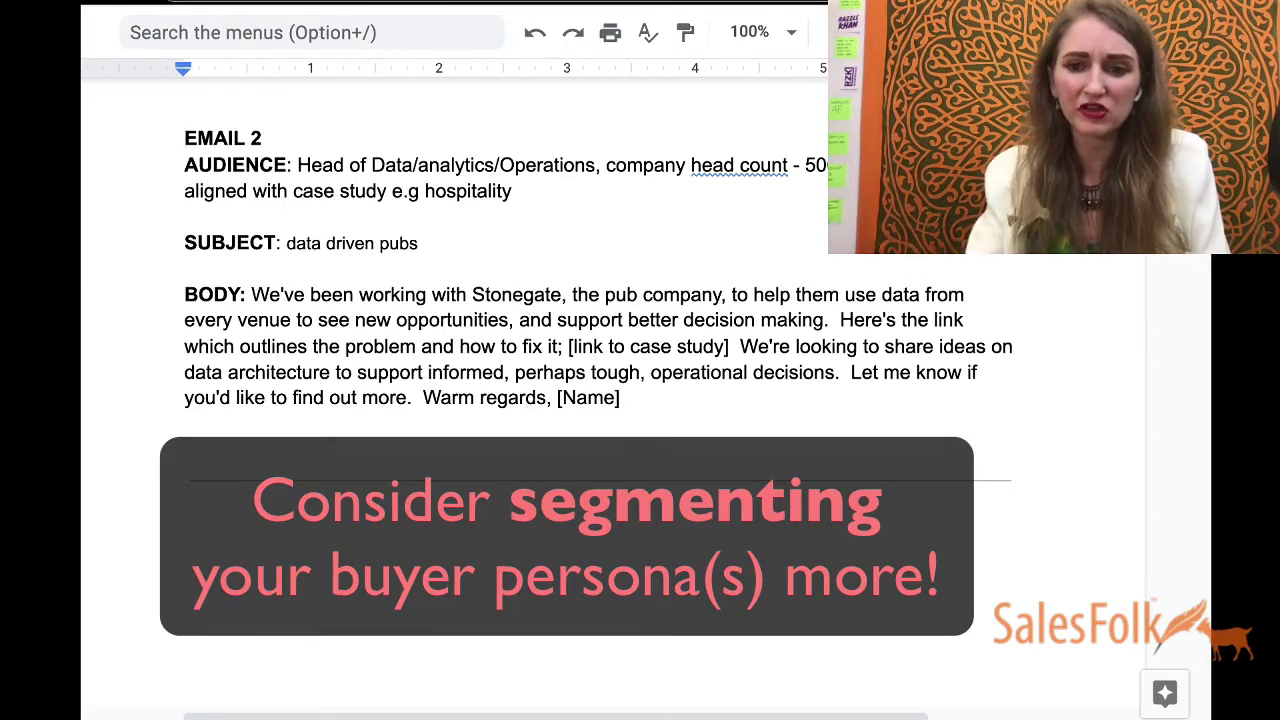
type(",")
scroll(612, 346, "right", 2)
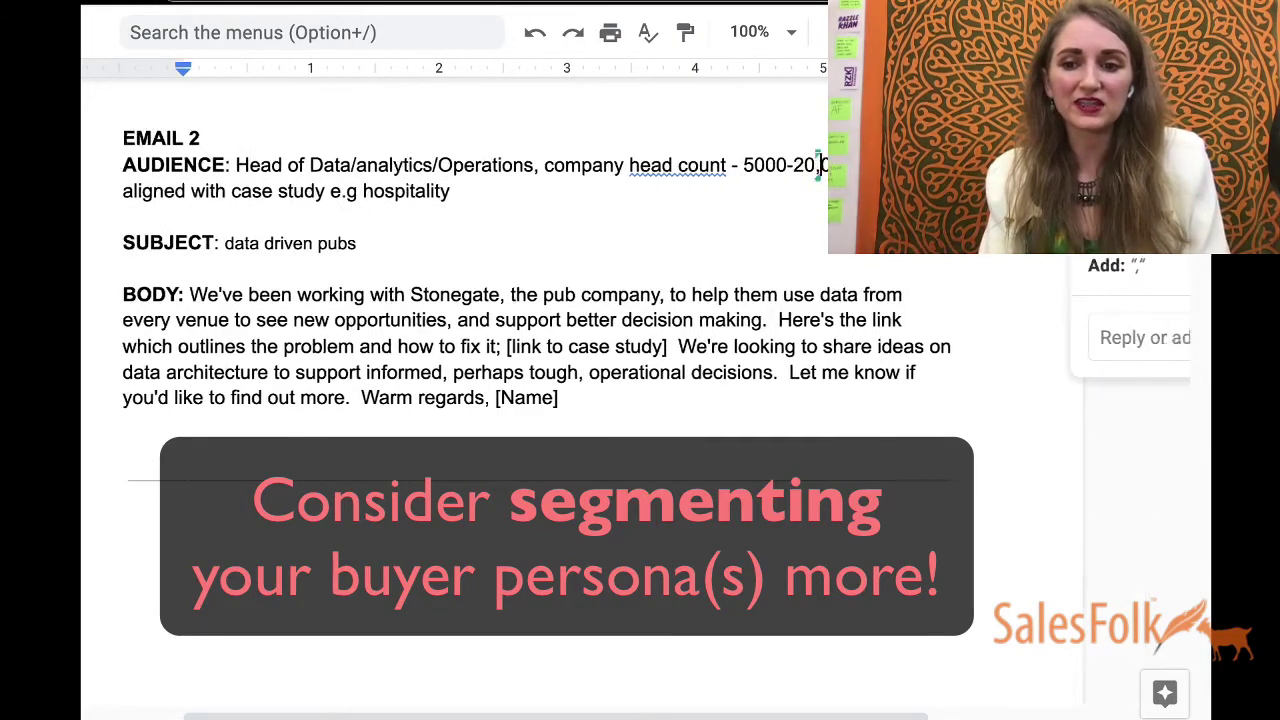
scroll(450, 300, "right", 3)
scroll(450, 300, "left", 8)
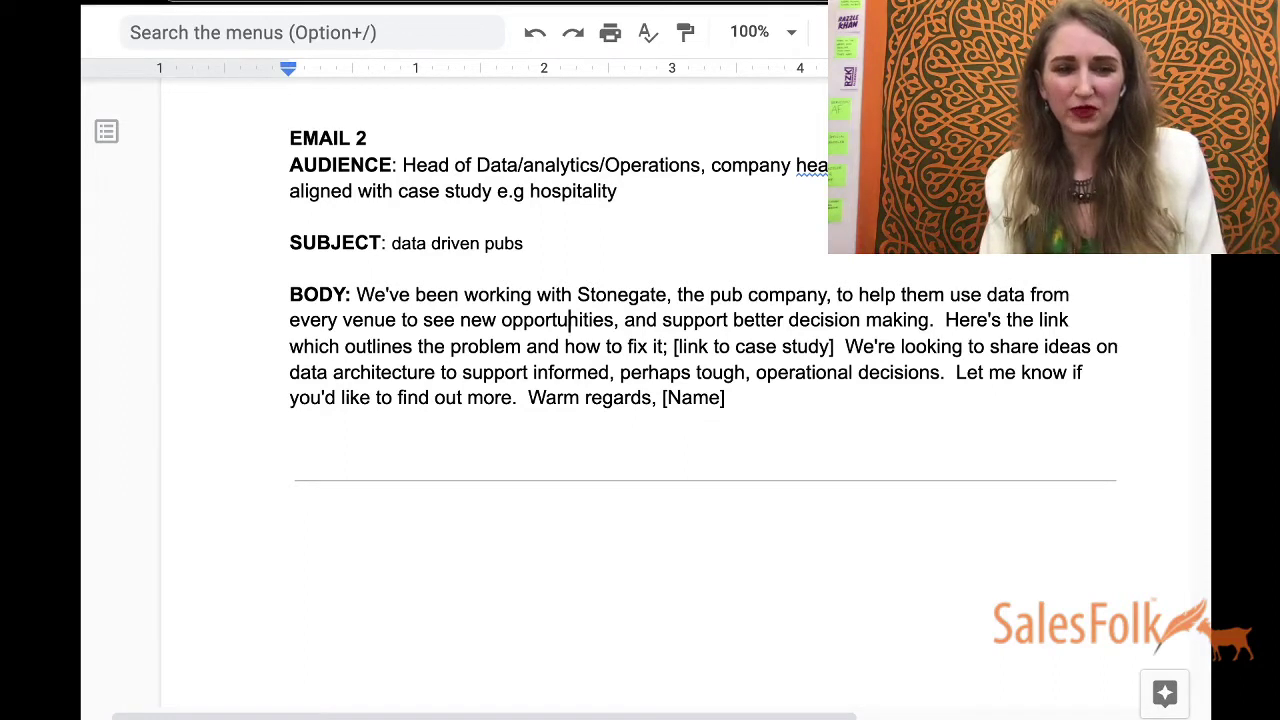
left_click_drag(356, 294, 666, 294)
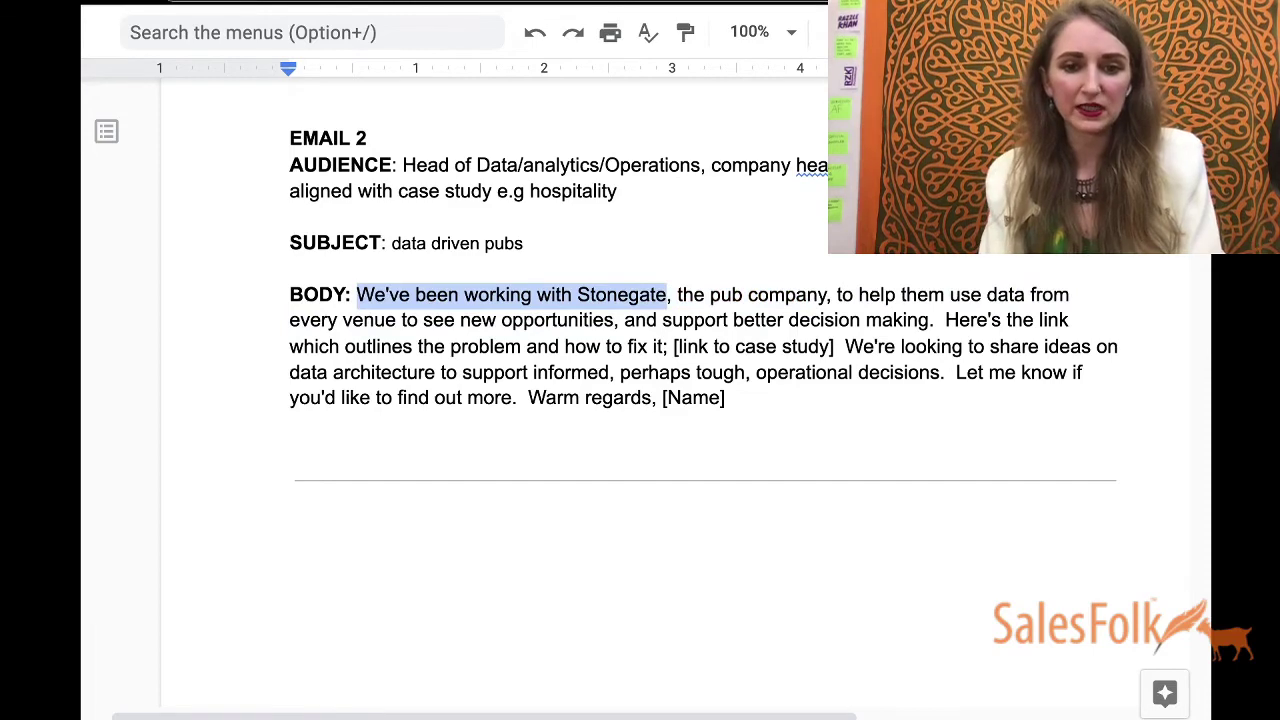
right_click(666, 294)
left_click_drag(294, 270, 290, 294)
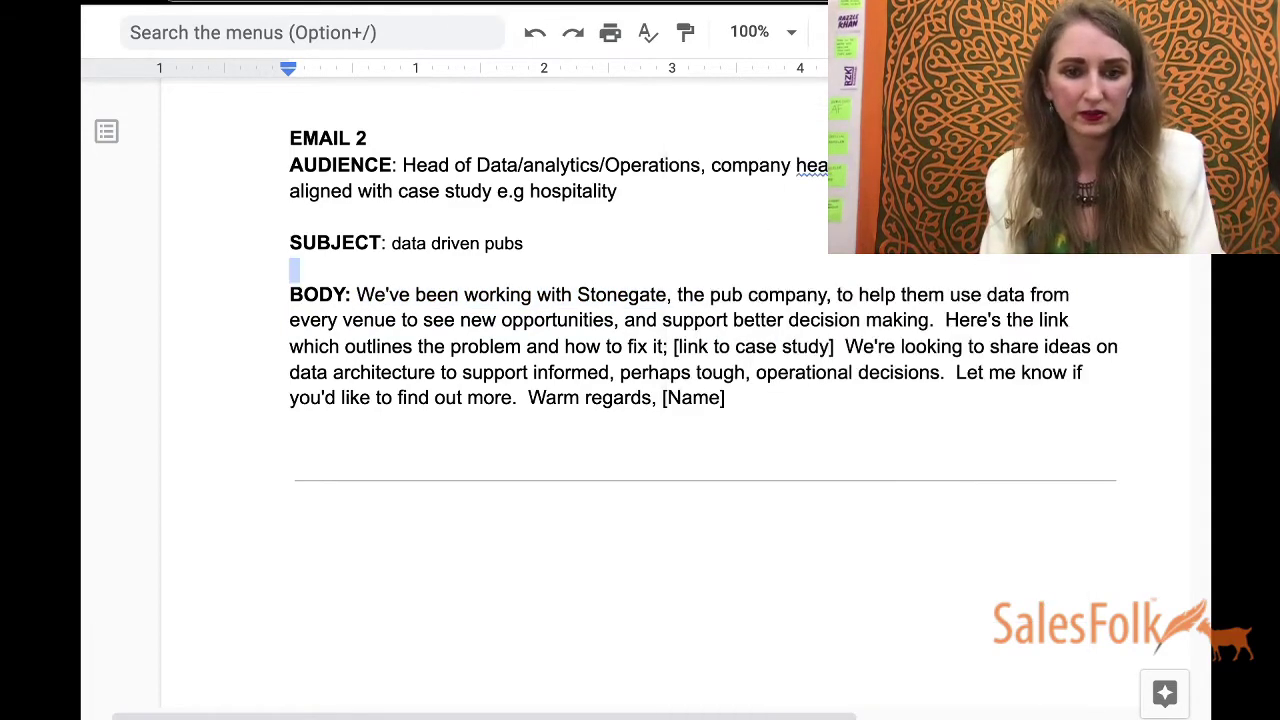
Post a comment on the word "Stonegate" in the email body reading "does the audience know who this is, necessarily?"
double_click(619, 294)
right_click(619, 294)
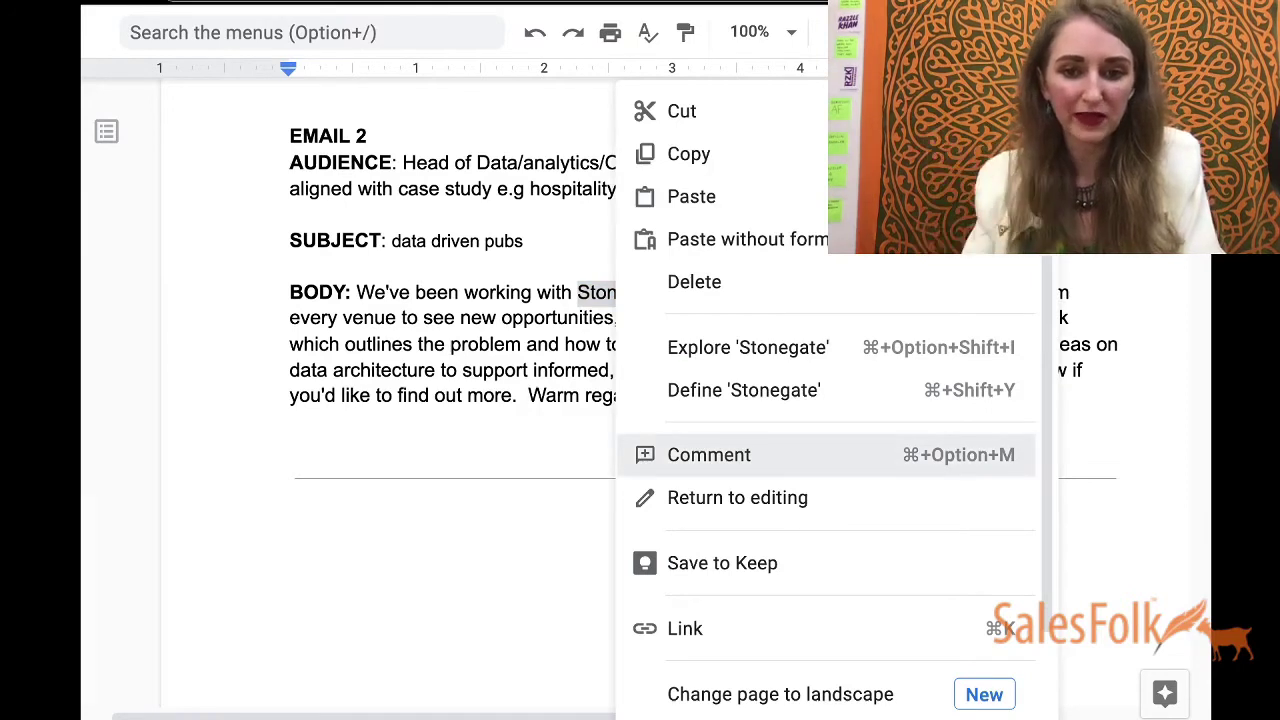
left_click(709, 455)
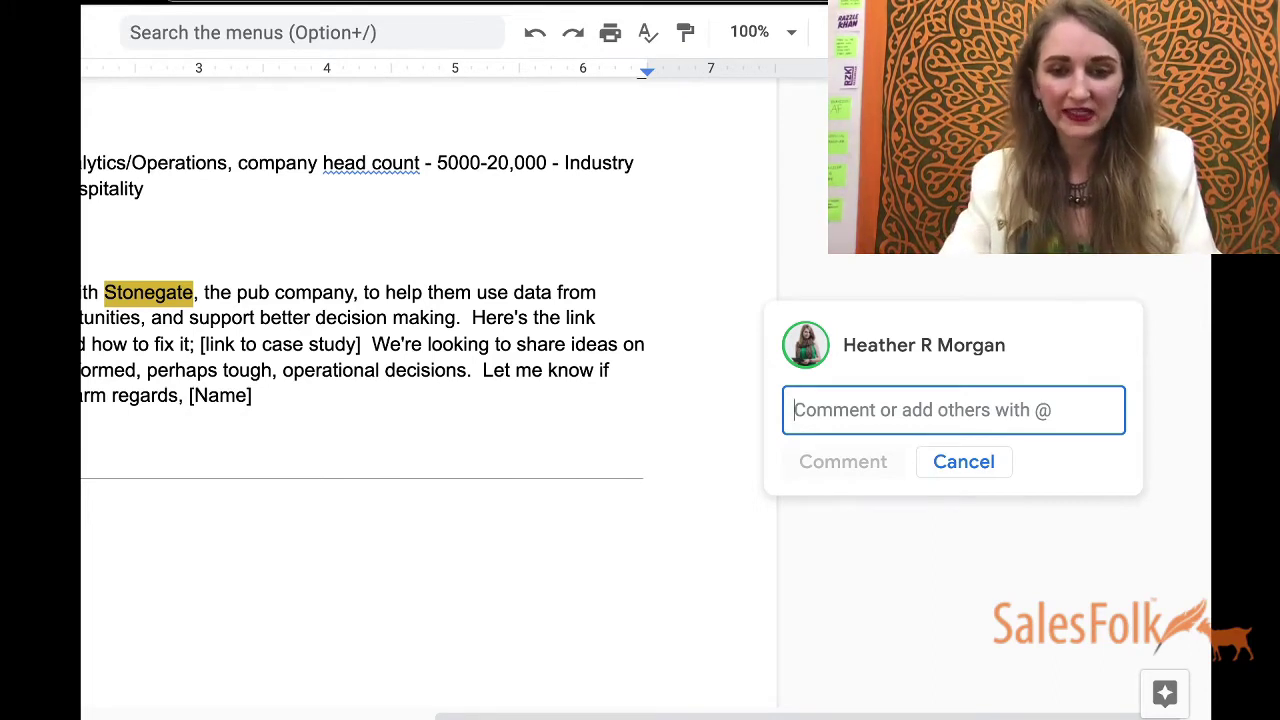
type("does the a")
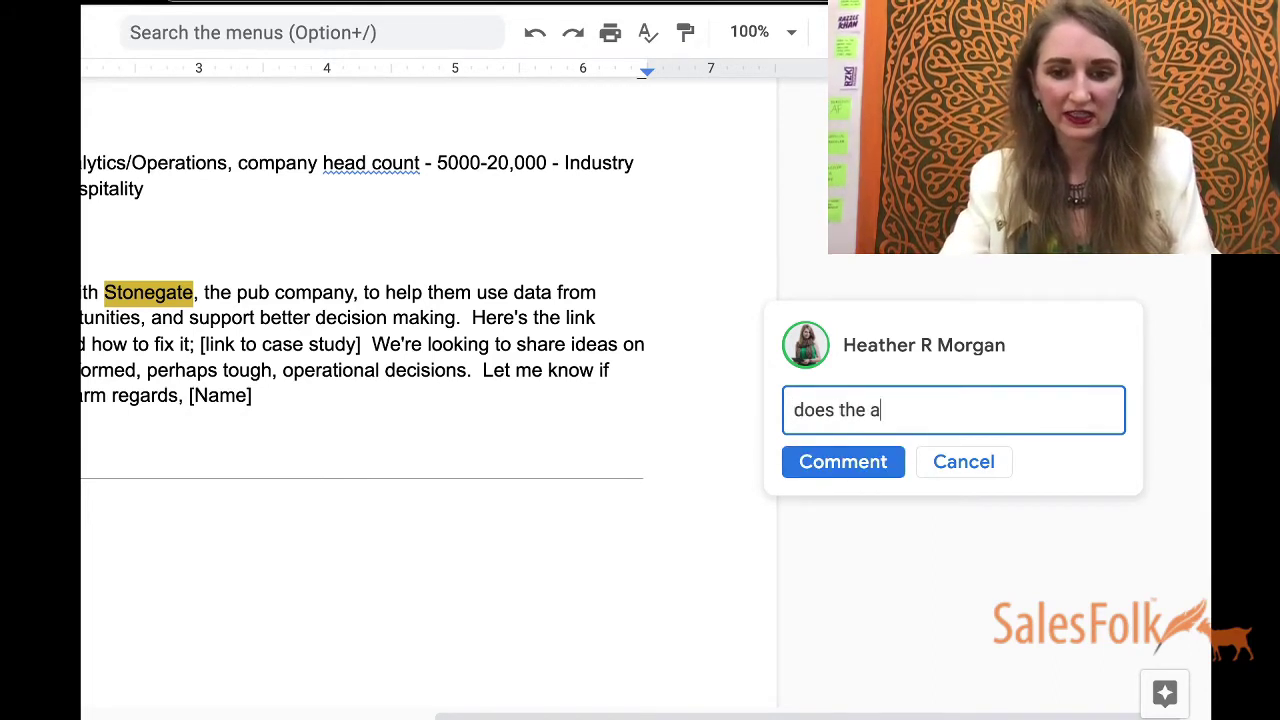
type("udience know who this i")
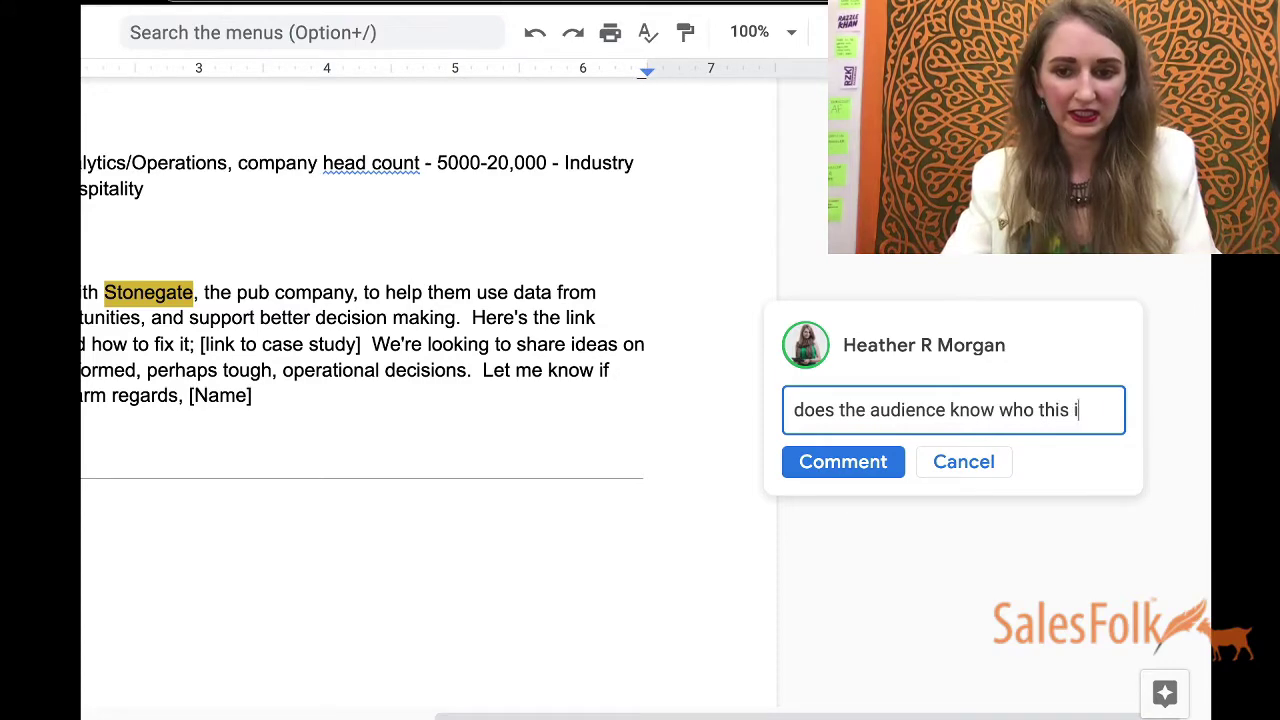
type("s, necessarily?")
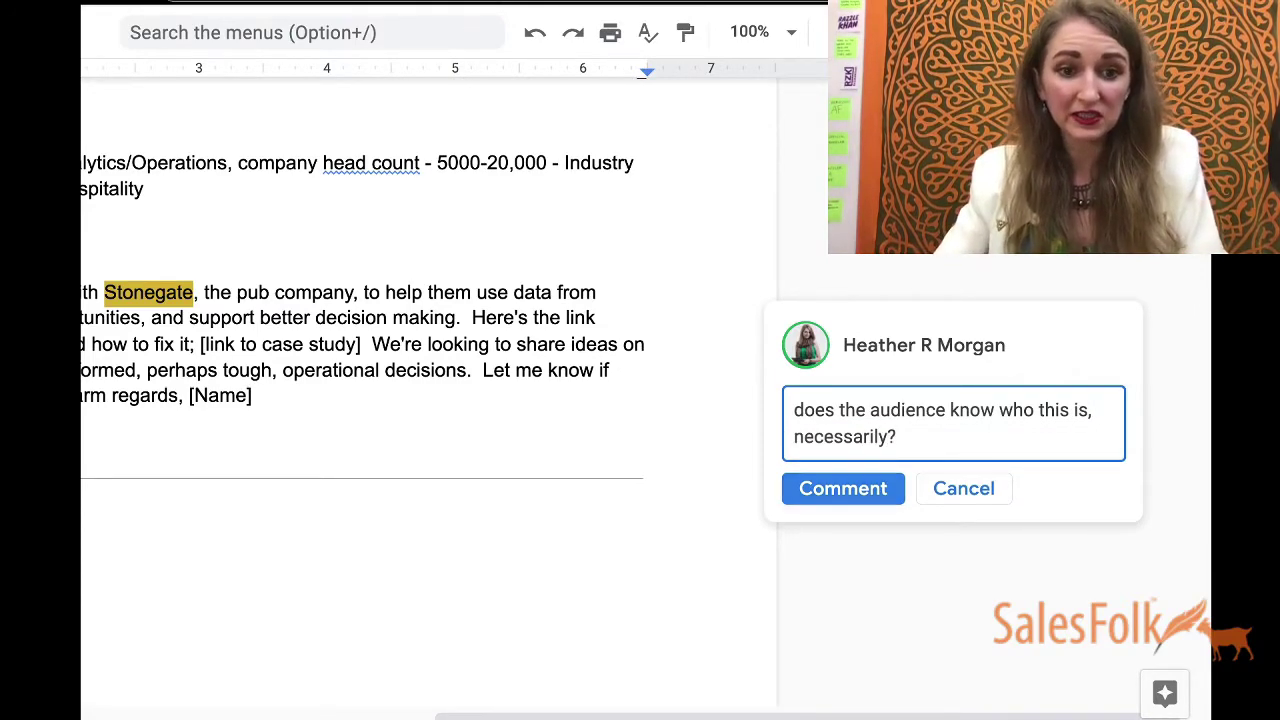
key("super+Return")
Start a comment on the body text from "We've been working" through "[link to case study]" with "instead, try to SHOW the value, and"
scroll(430, 360, "left", 4)
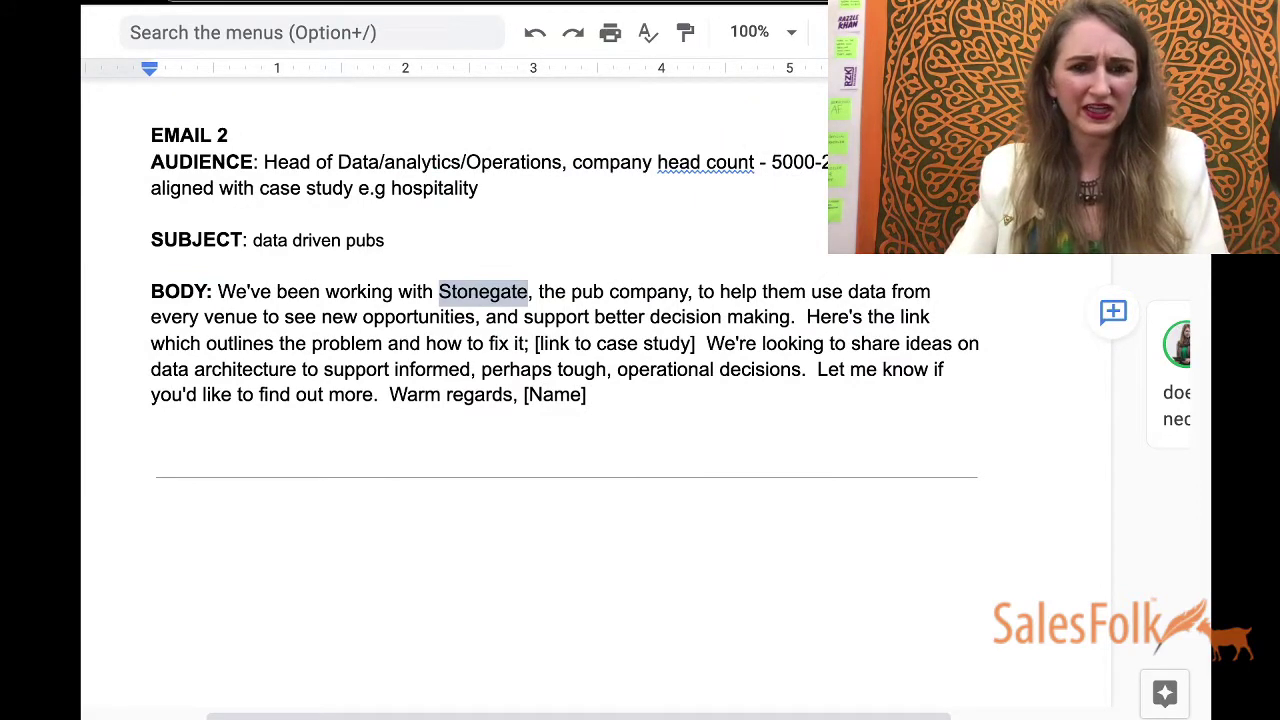
left_click_drag(706, 343, 217, 291)
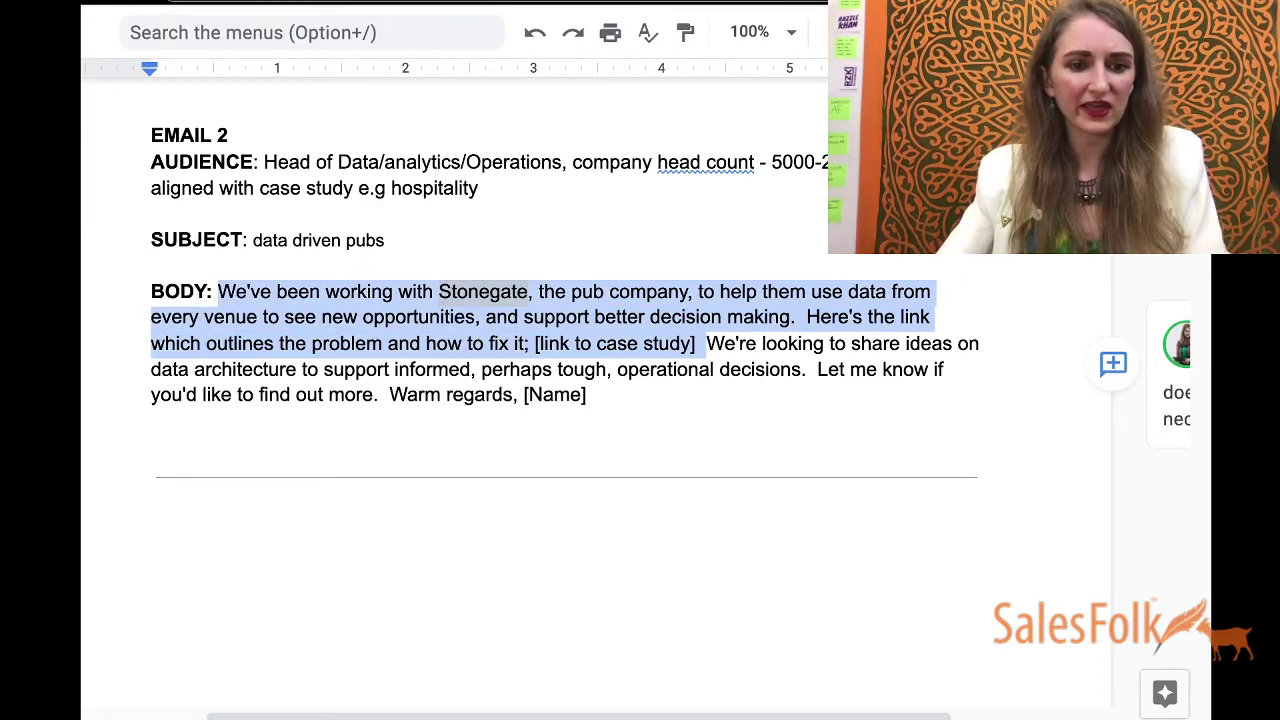
right_click(307, 340)
left_click(399, 454)
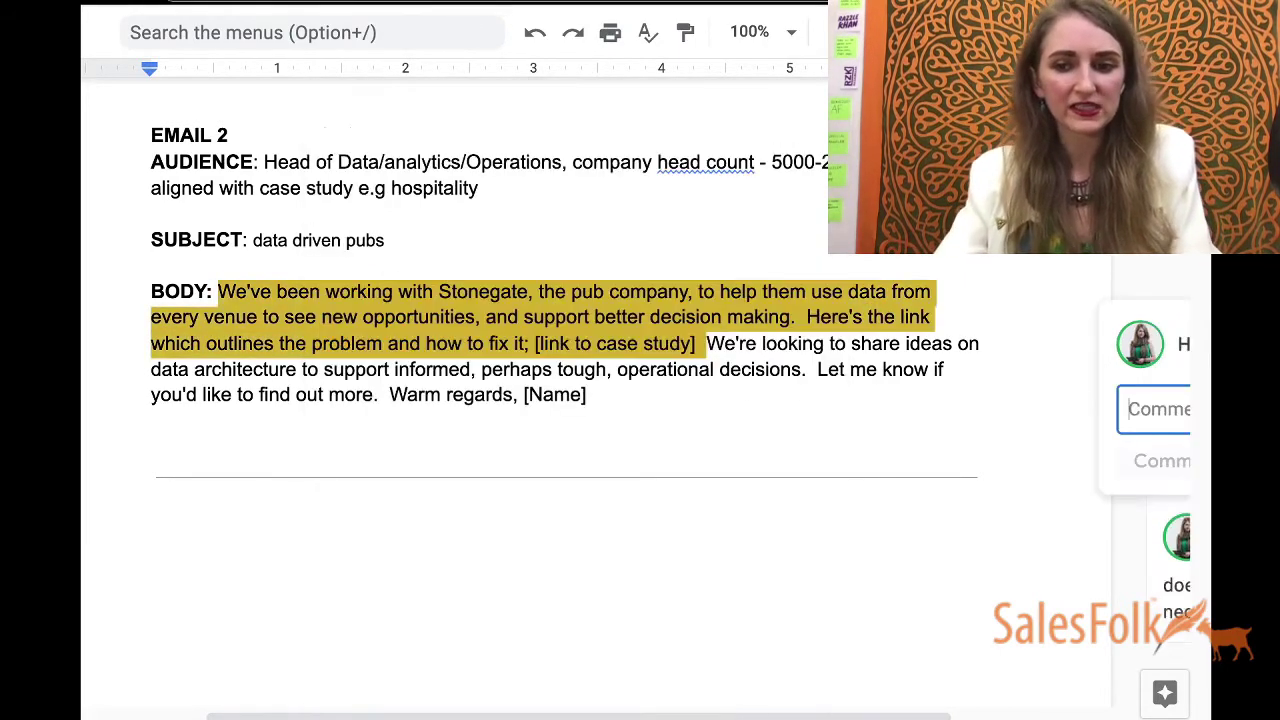
type("instead, try to SHOSW t")
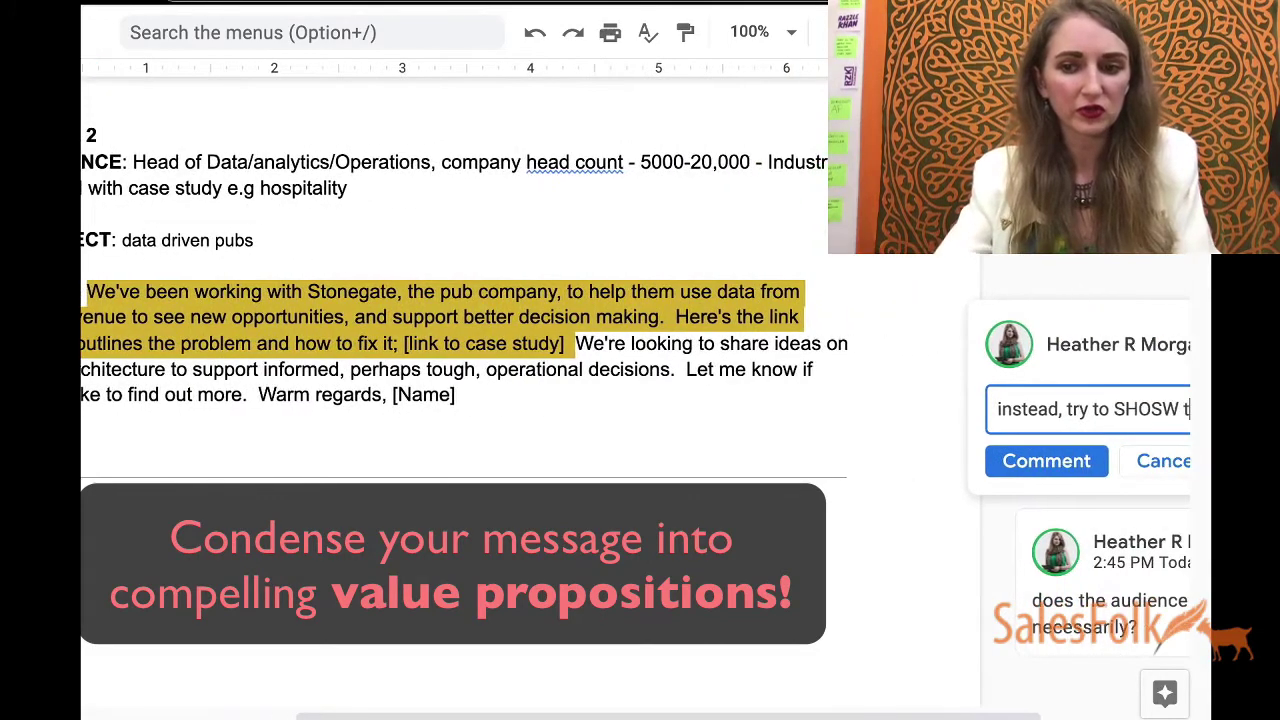
key("BackSpace")
key("BackSpace")
type("W ")
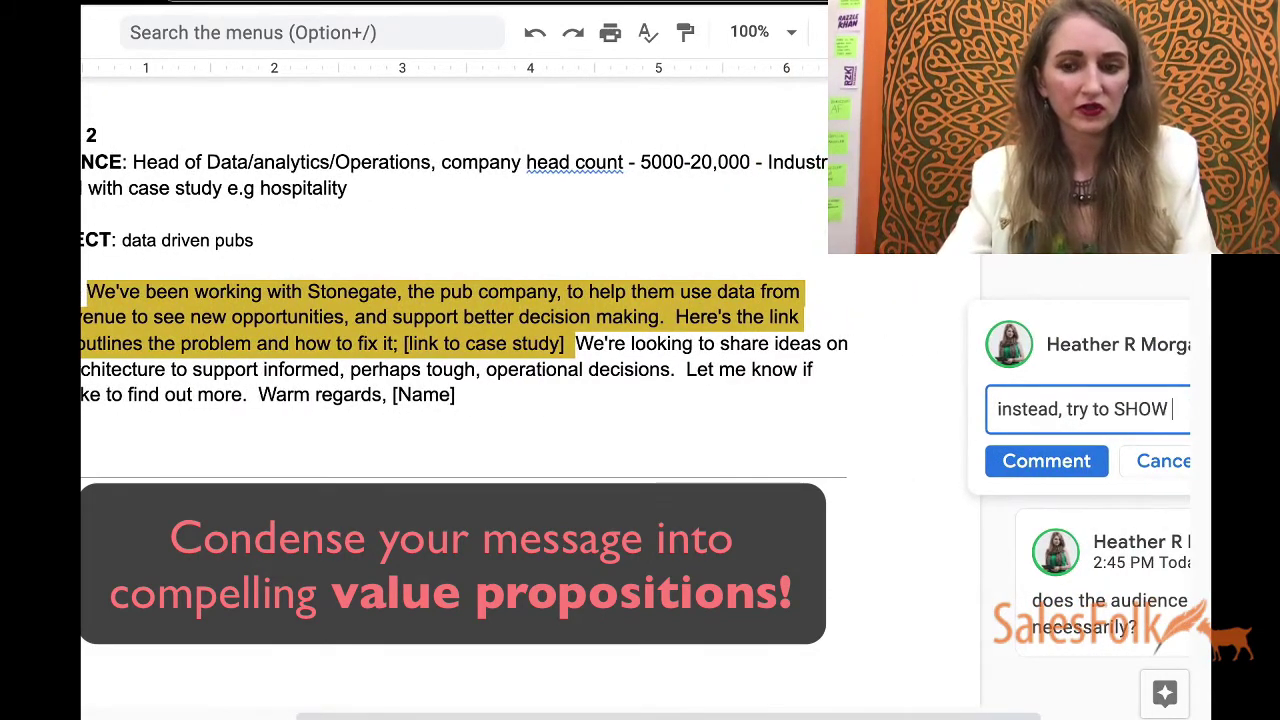
type("the value, and ")
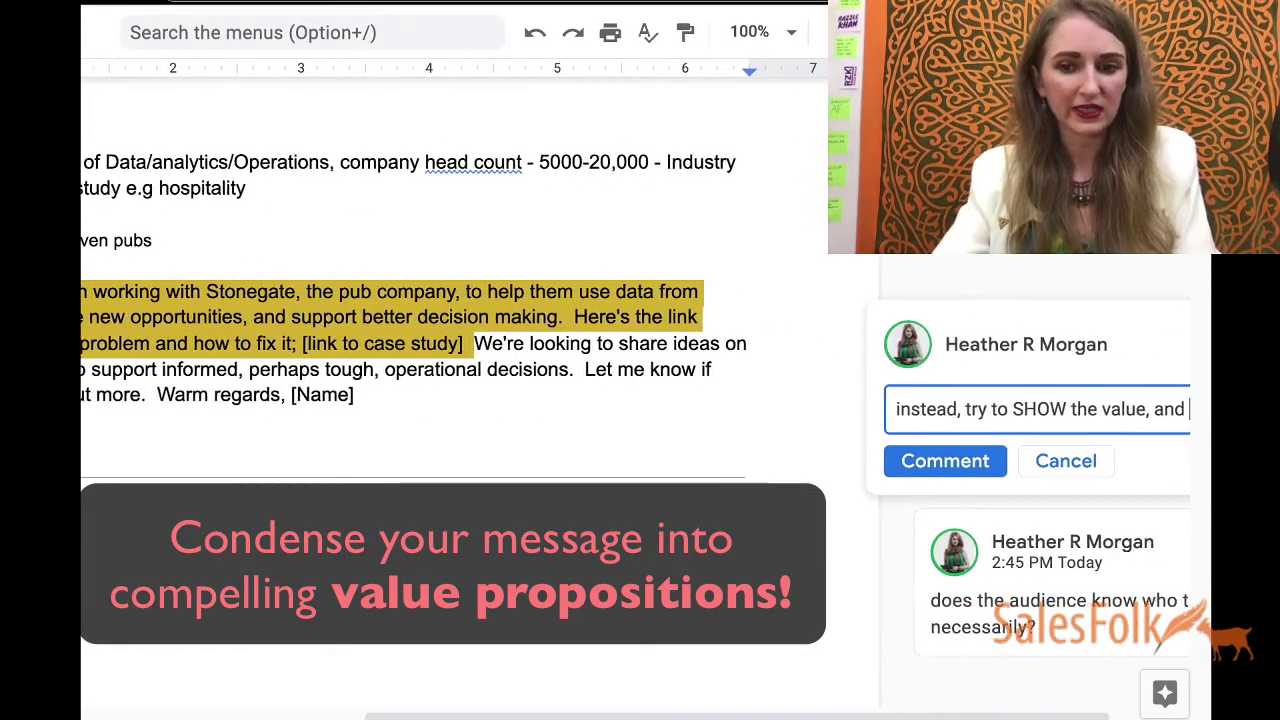
Continue the comment with "explain the benefit in 1-2 sentences IN the email instead of the case study...."
type("explain the benefit ")
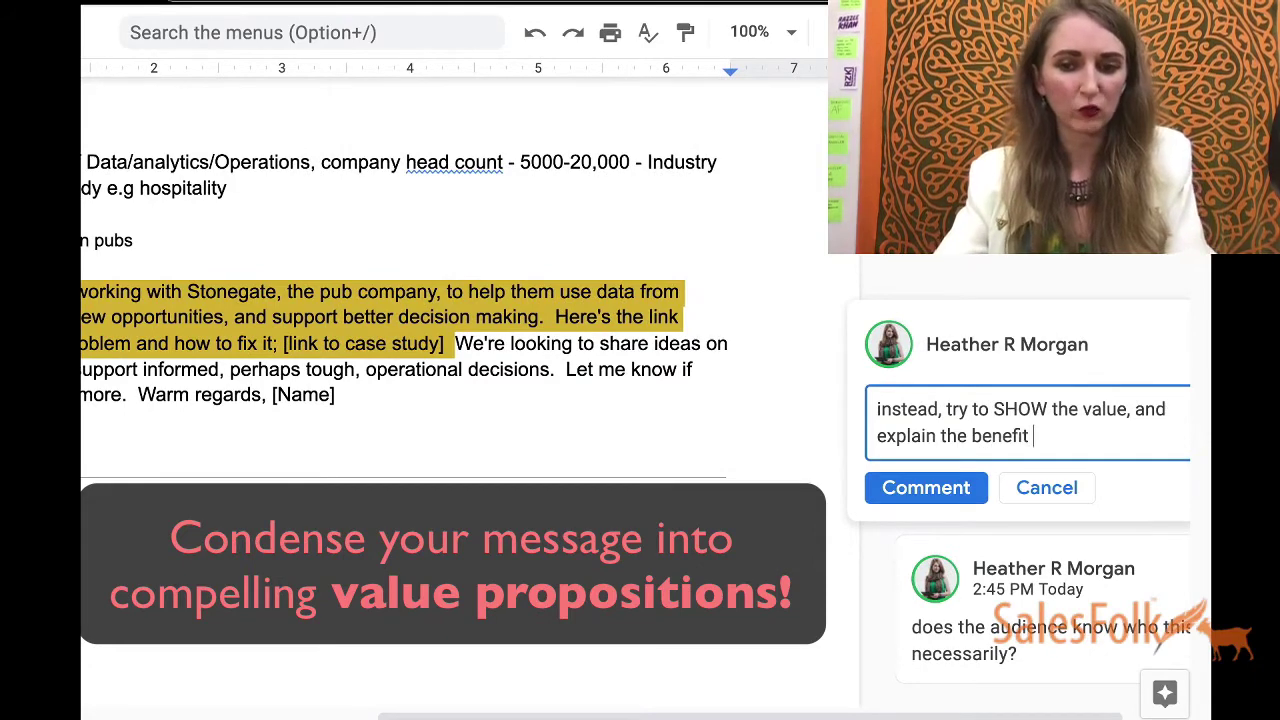
type("in 1-2 sentences IN the emil")
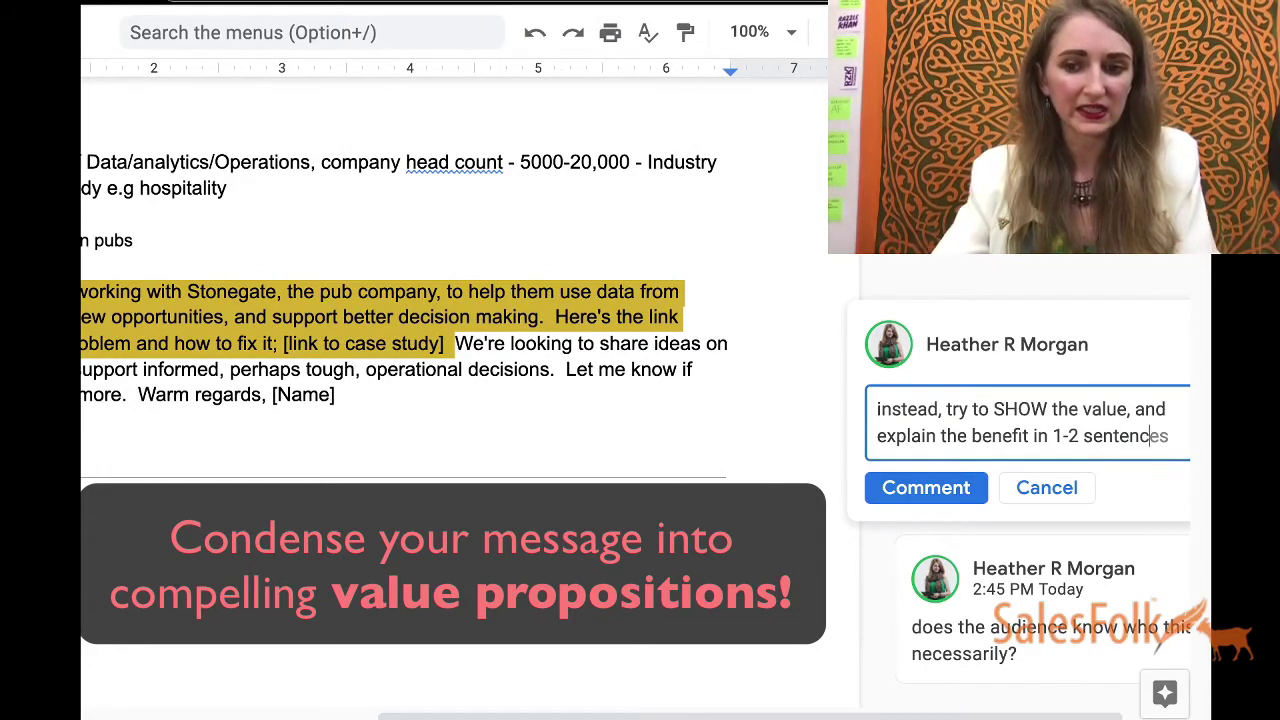
key("BackSpace")
key("BackSpace")
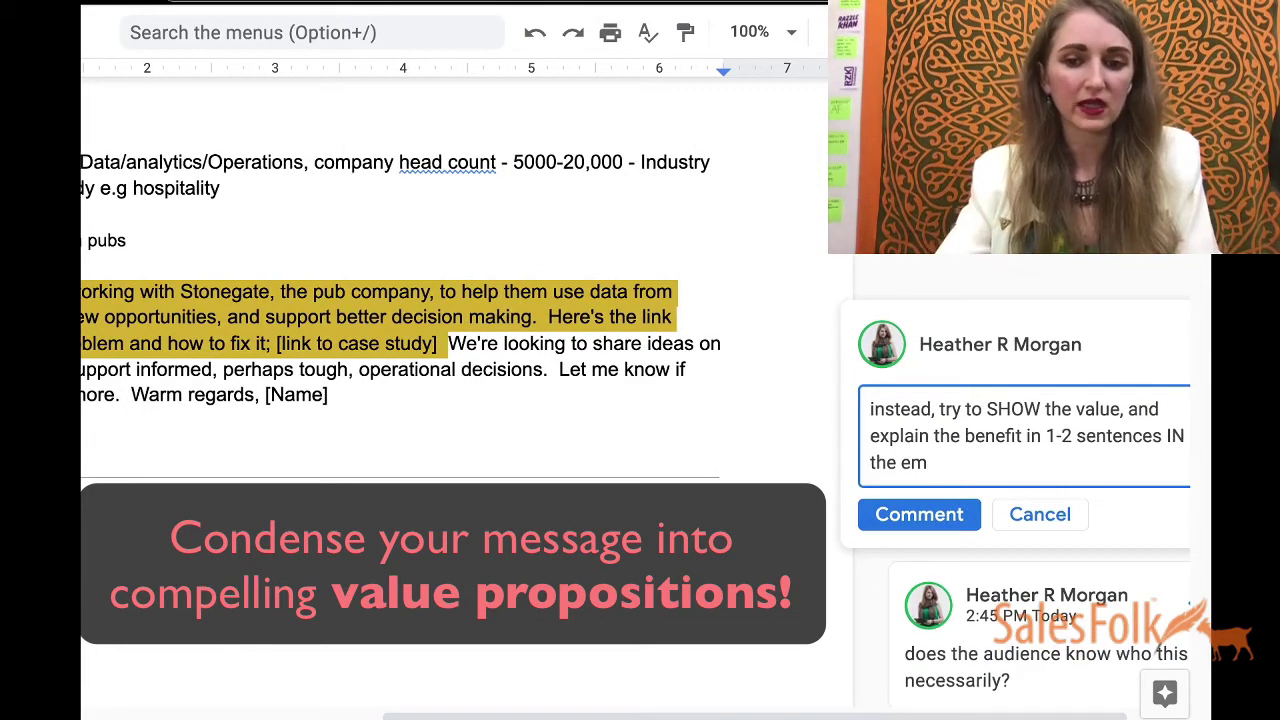
type("ail instead of the")
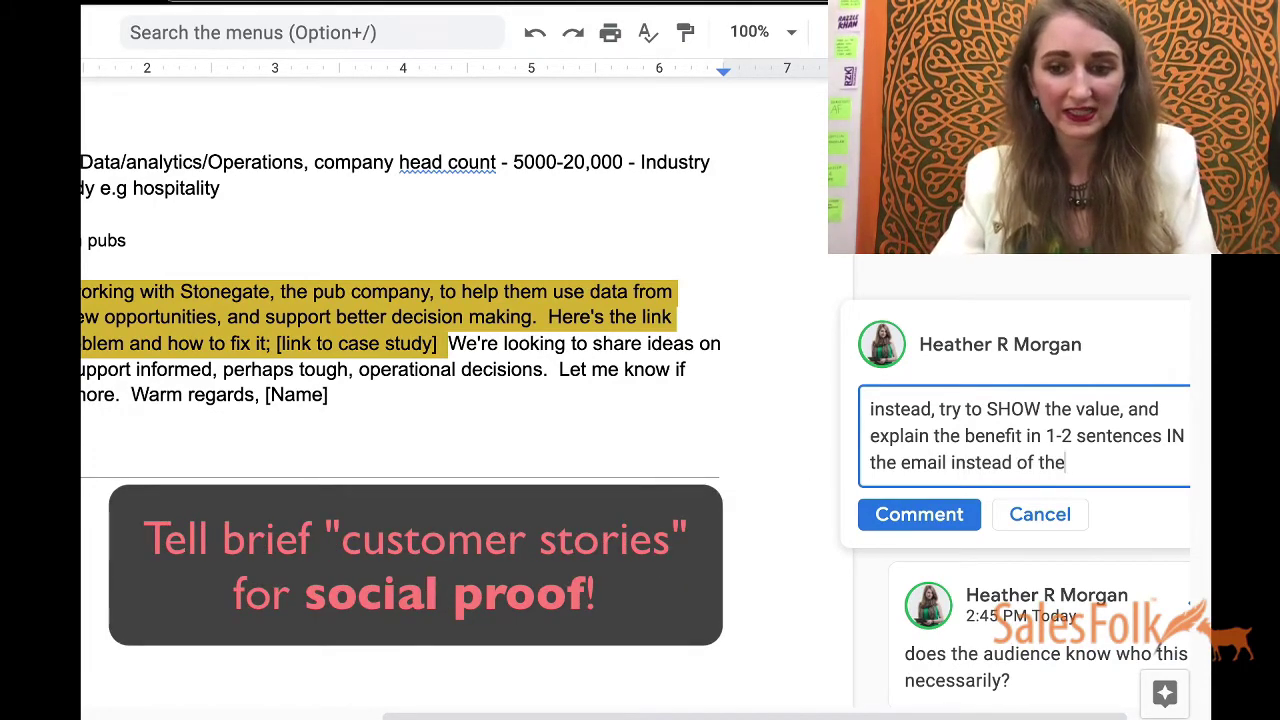
type(" case study...")
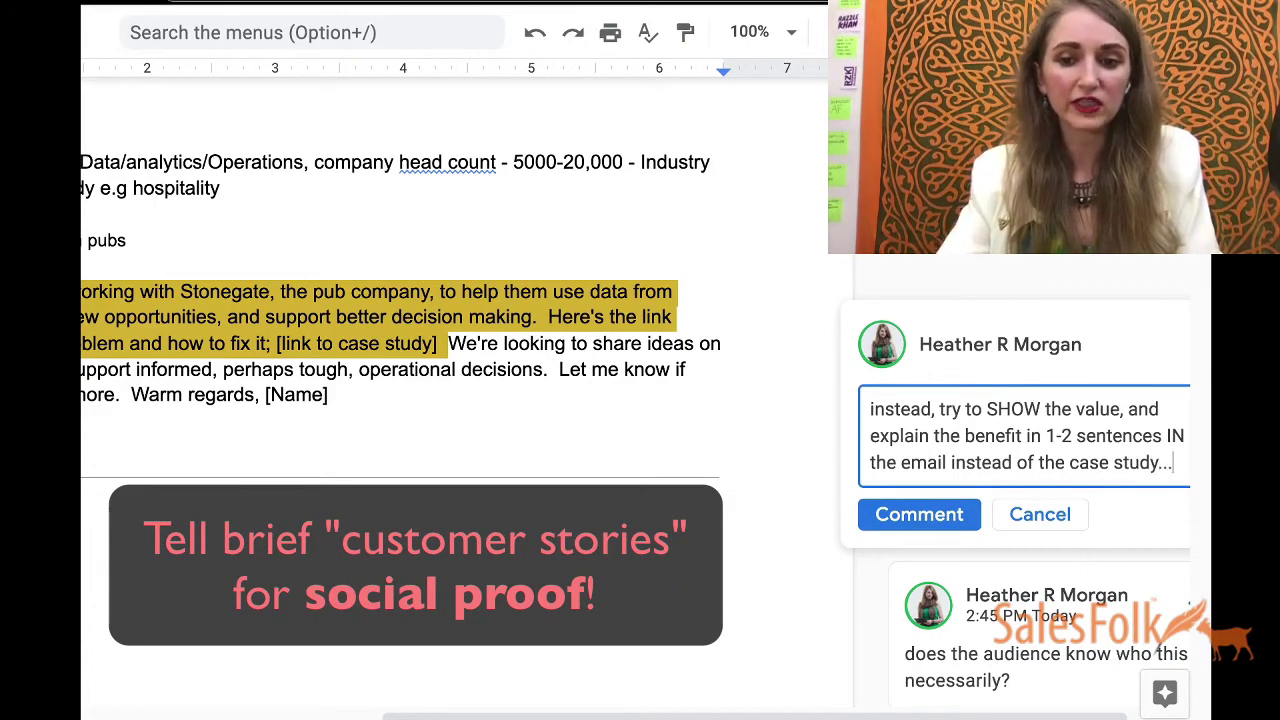
type(".")
Add the separate paragraph "(they won't necessarily click and read your case study)" to the comment and post it
key("Return")
key("Return")
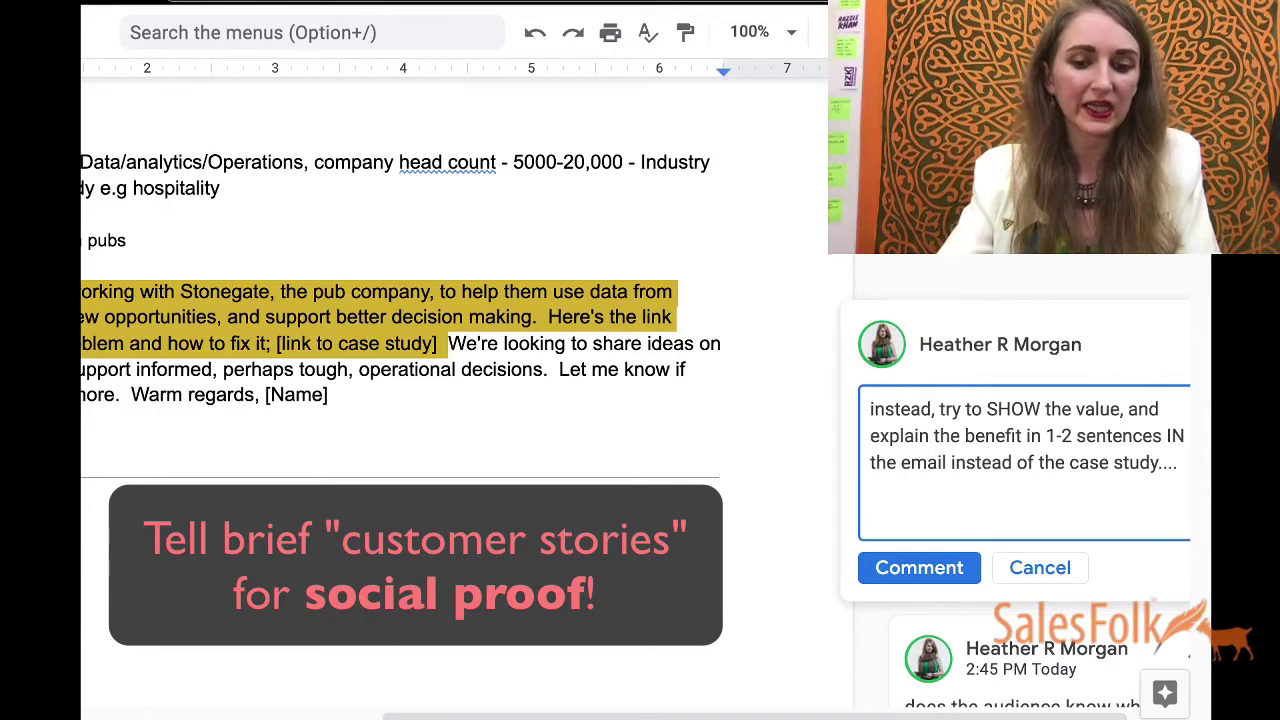
type("(they wo")
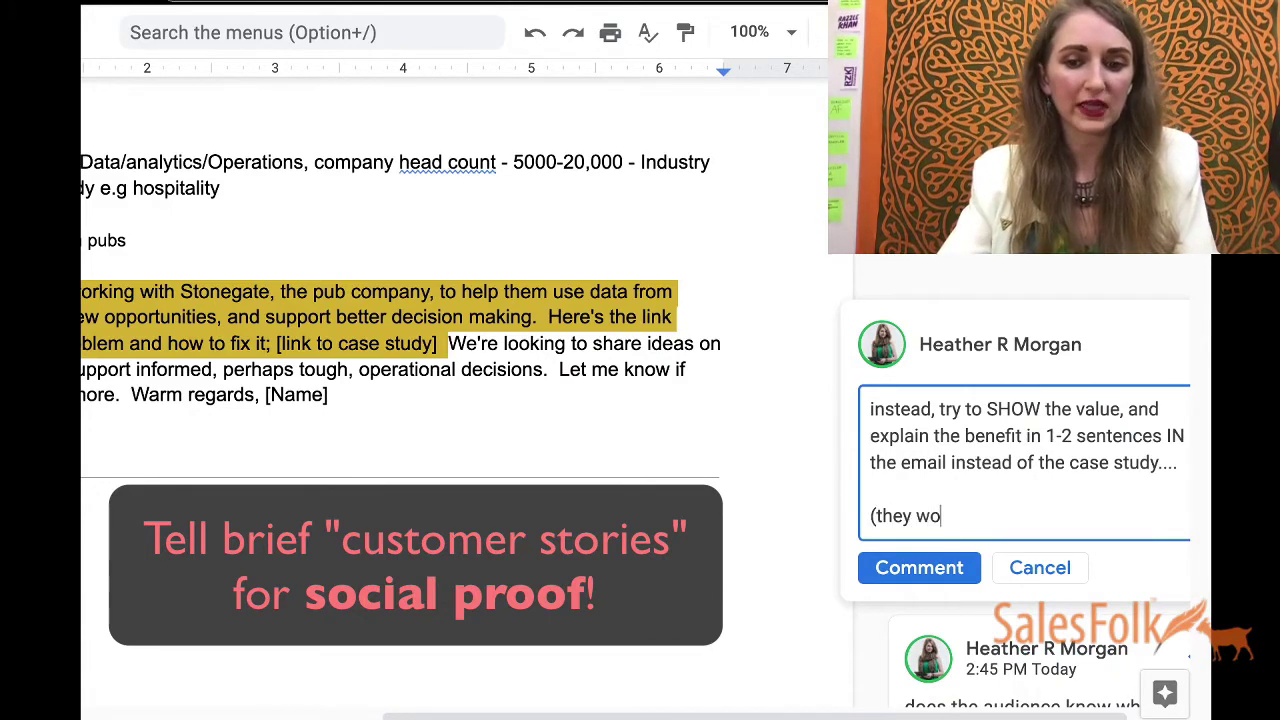
type("n't necessarily clic")
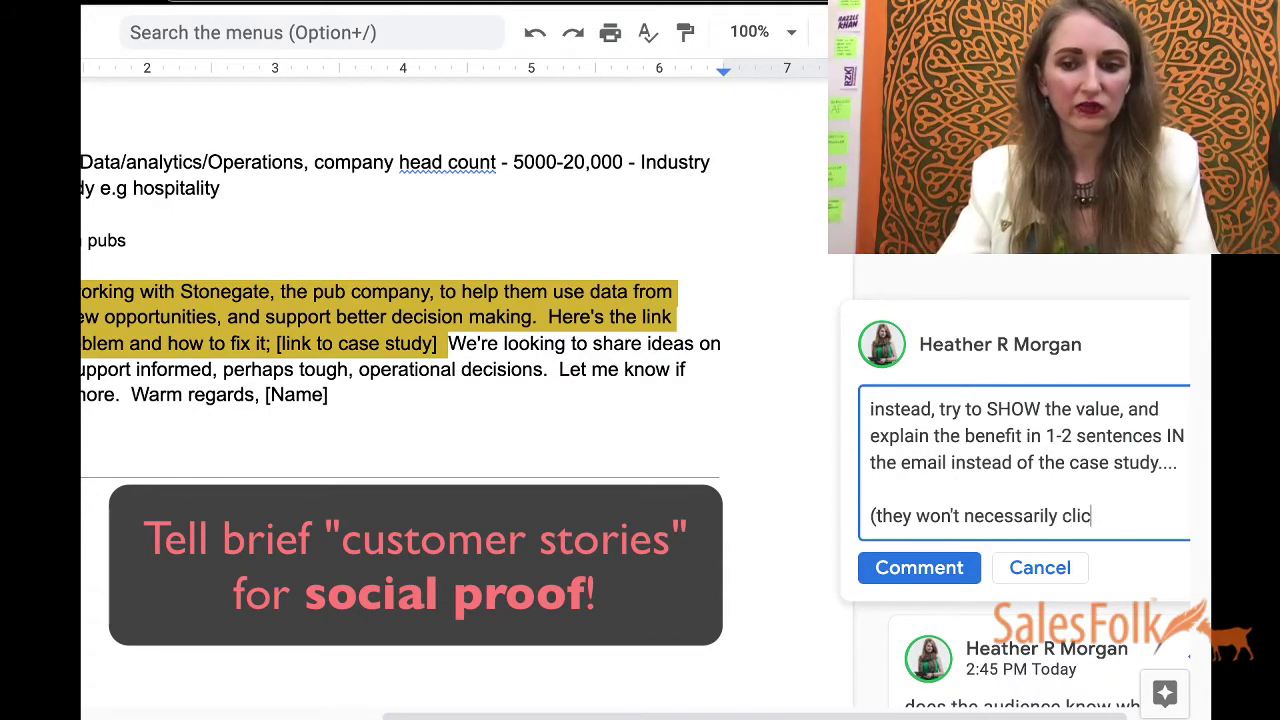
type("k and read your case study)")
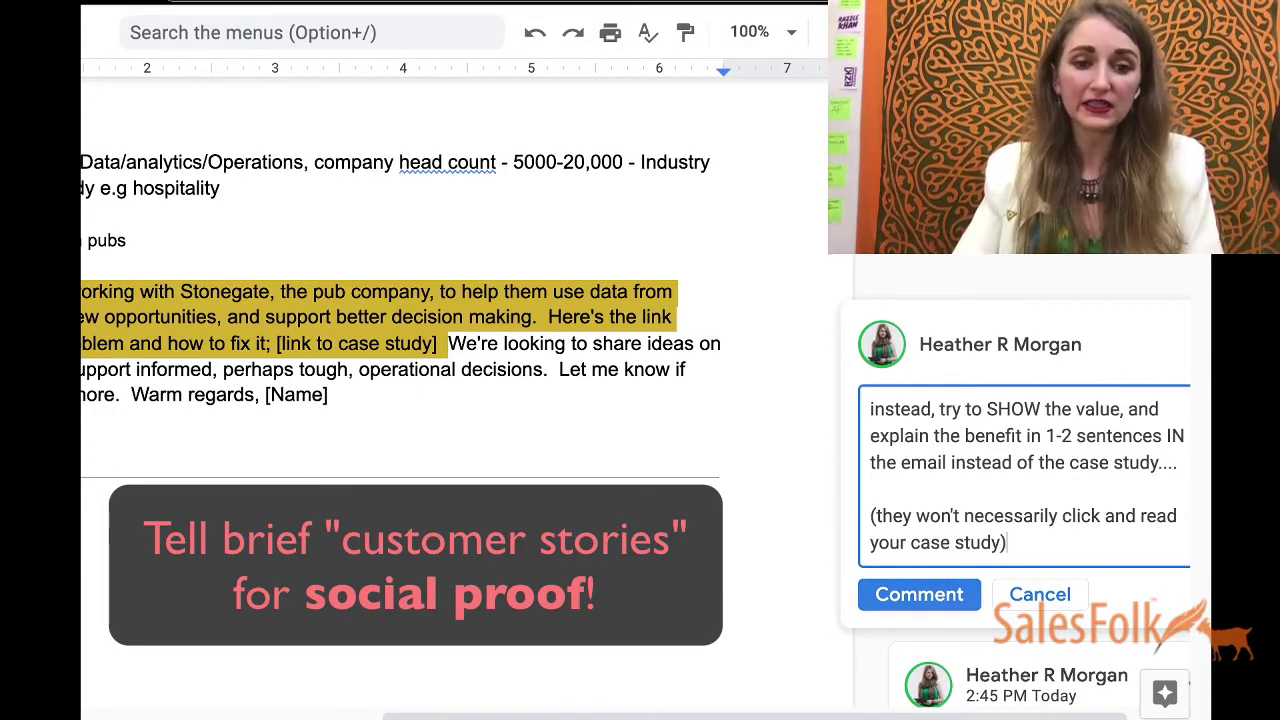
left_click(918, 594)
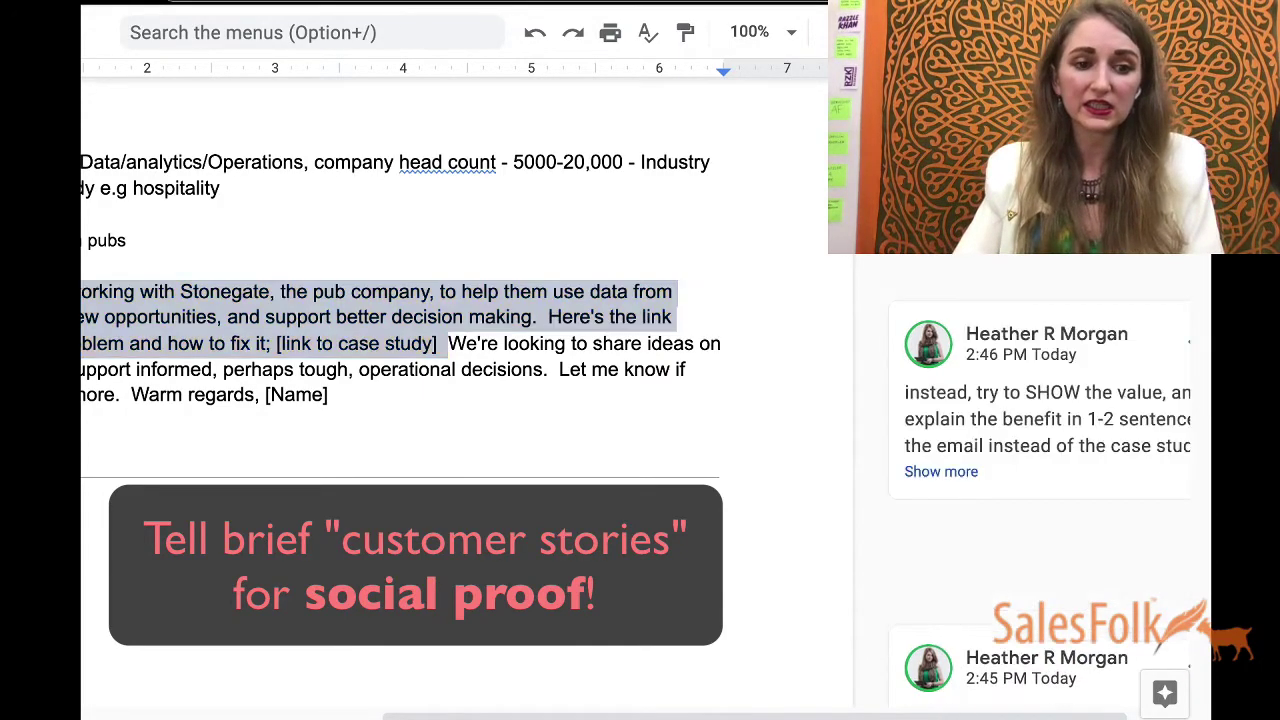
scroll(640, 400, "left", 3)
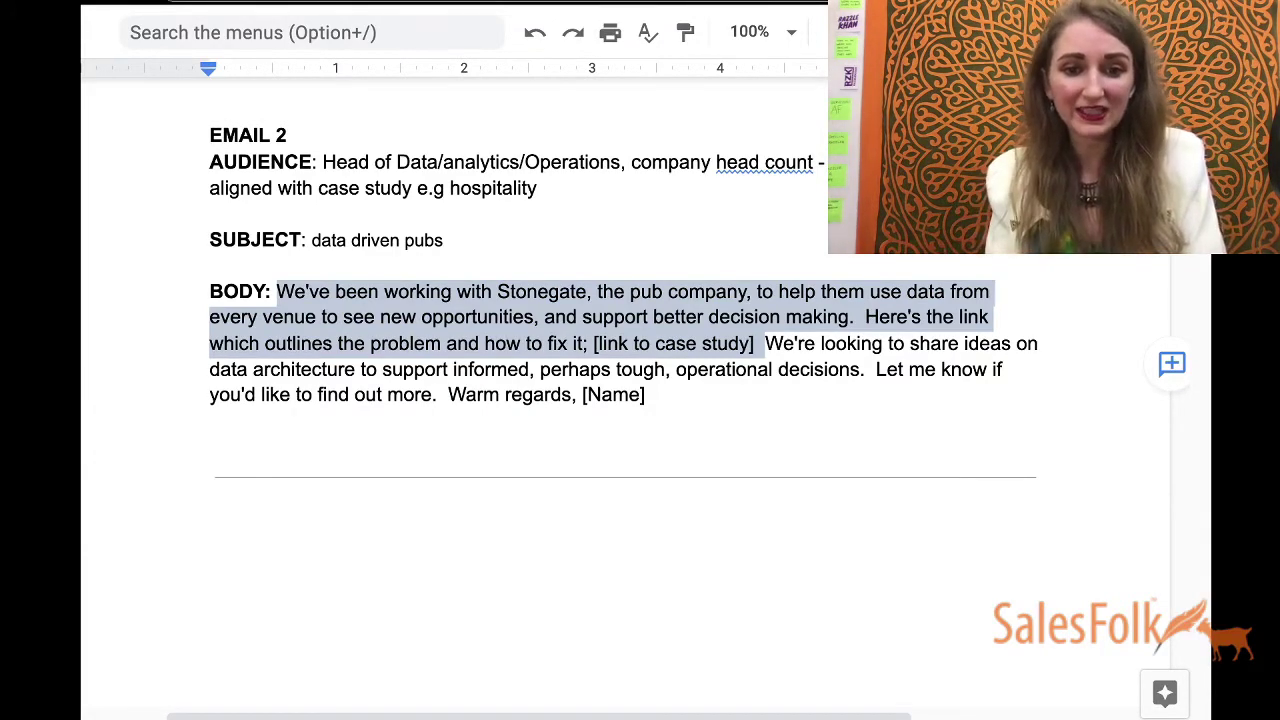
left_click(607, 343)
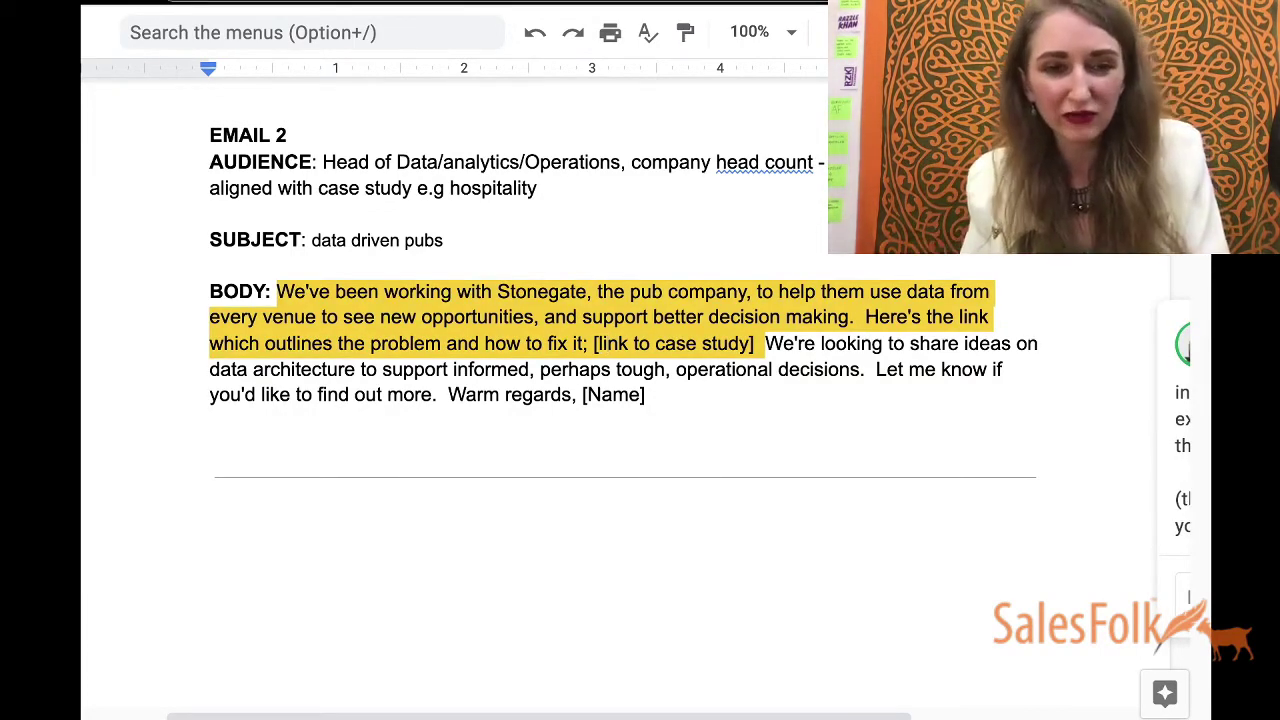
double_click(446, 240)
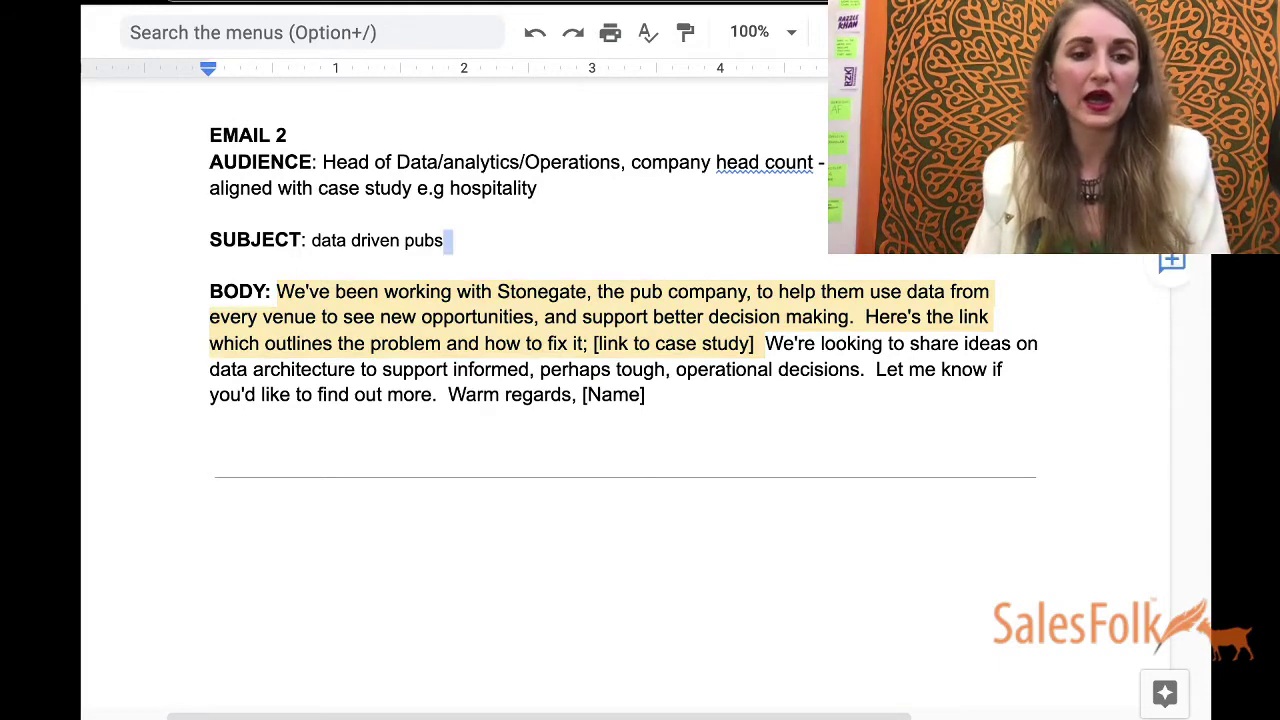
double_click(214, 215)
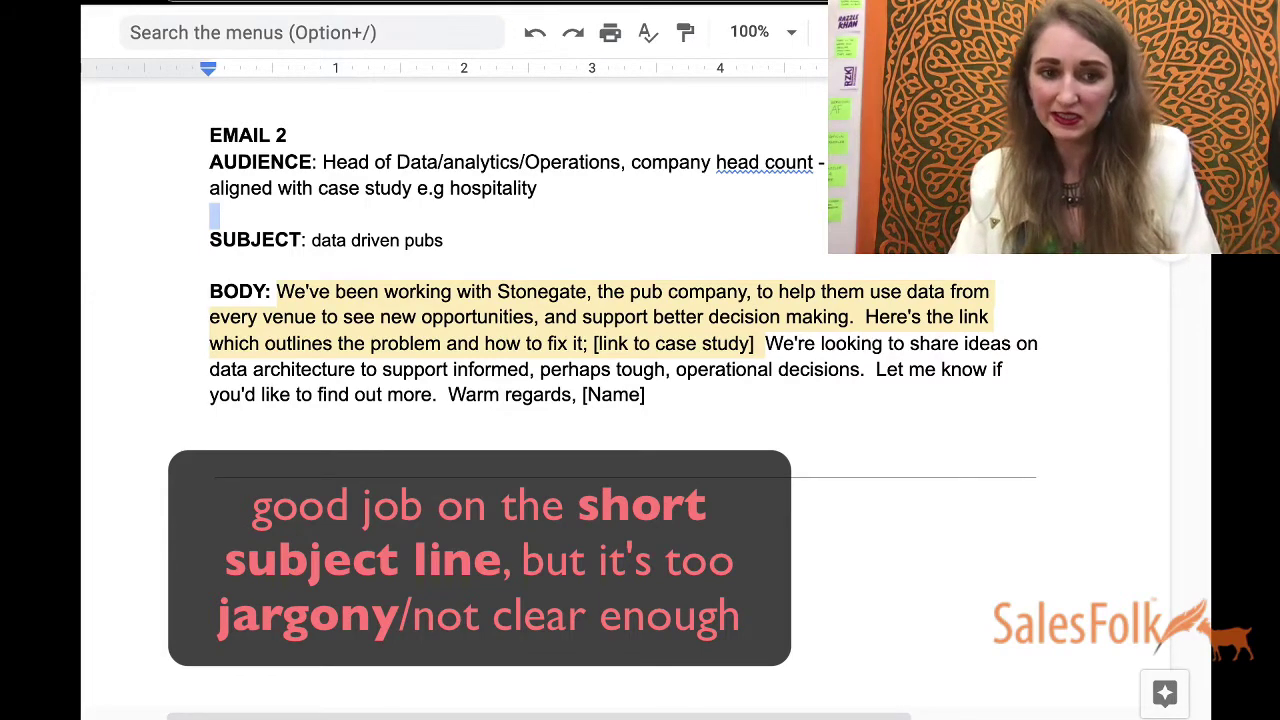
Suggest replacing the space in "data driven" in the subject line with a hyphen
left_click(351, 240)
key("BackSpace")
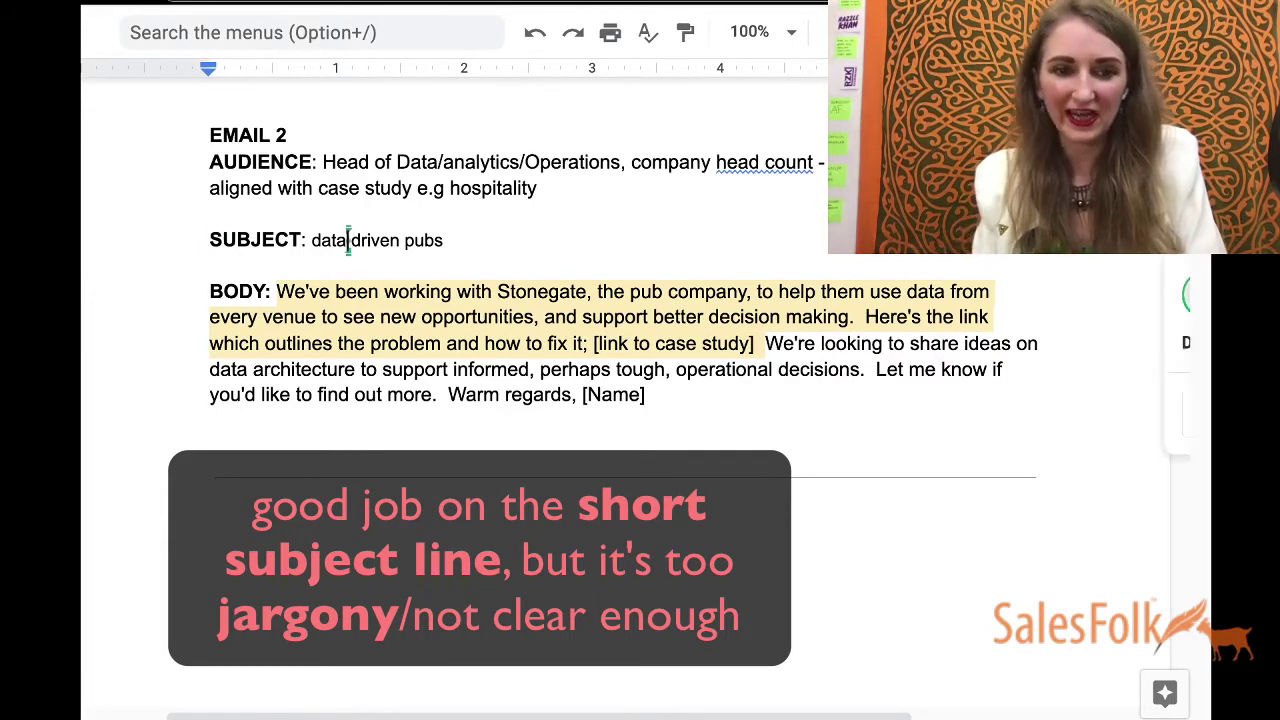
type("-0")
key("BackSpace")
Start a comment on the word "pubs" in the subject line with "subject line should be more compelling/interesting...tied"
left_click_drag(209, 264, 455, 240)
left_click(451, 240)
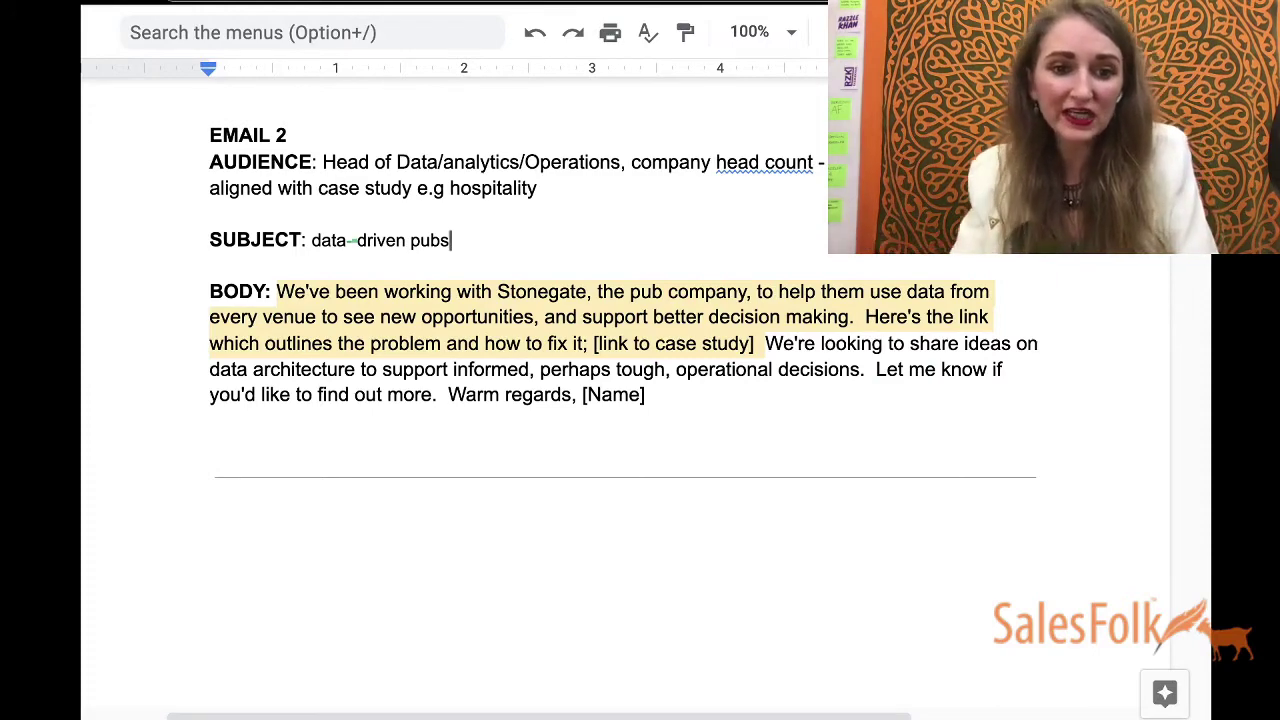
key("alt+shift+Left")
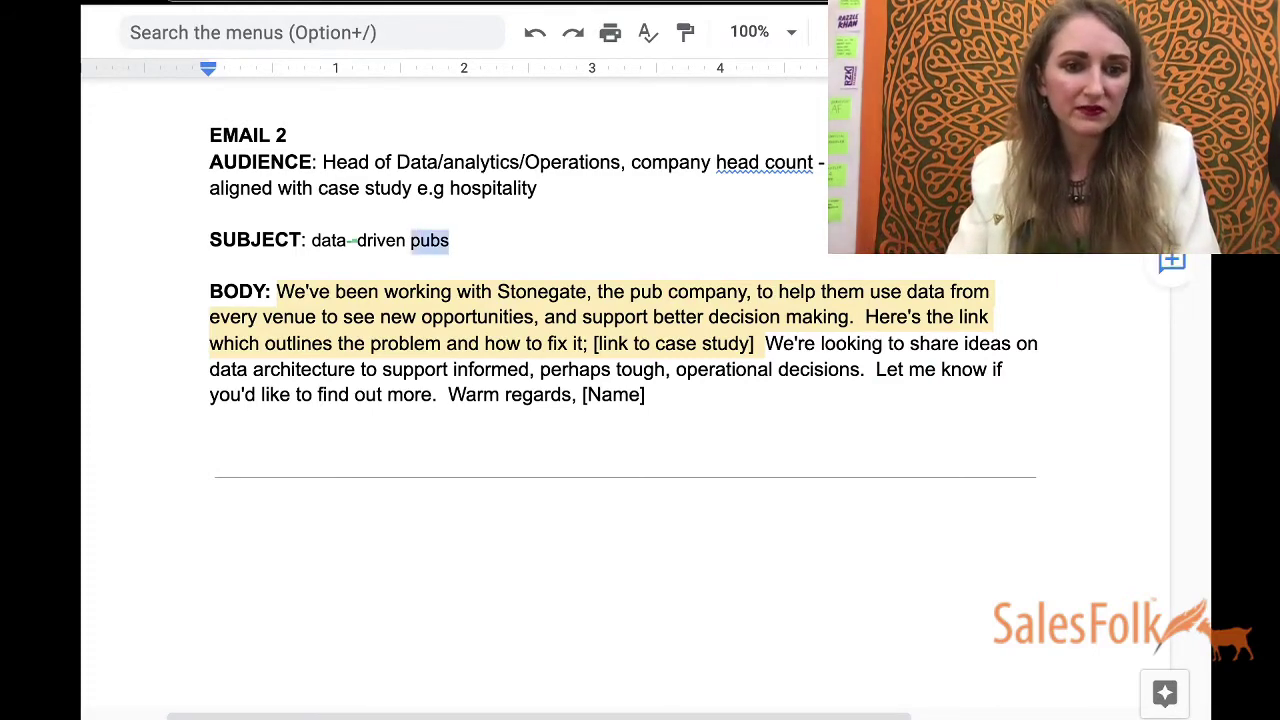
right_click(430, 240)
left_click(480, 454)
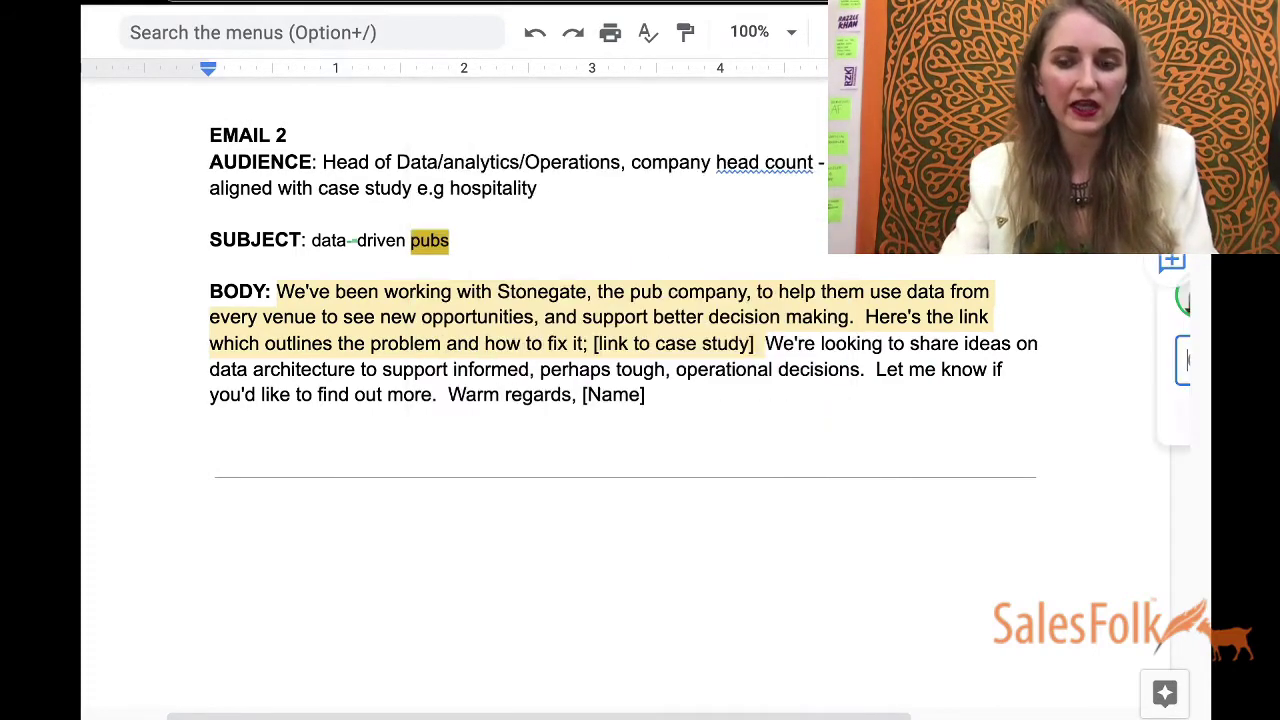
type("subje")
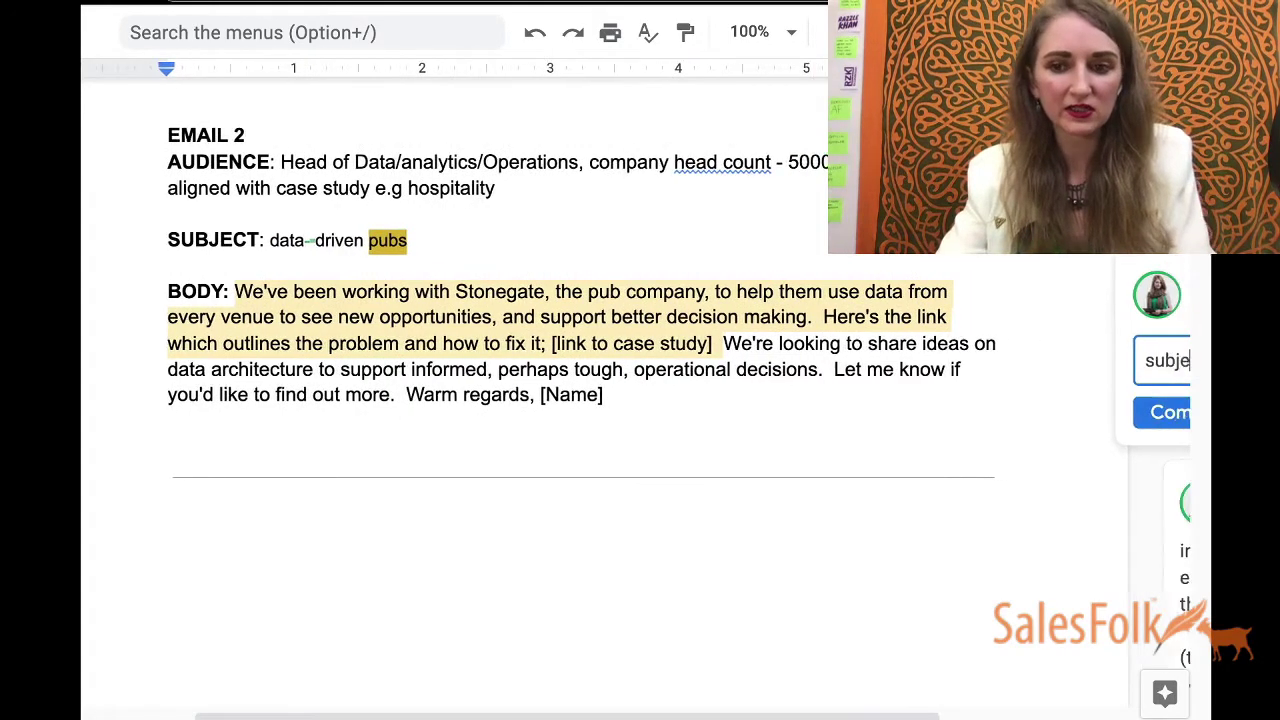
type("ct line should be m")
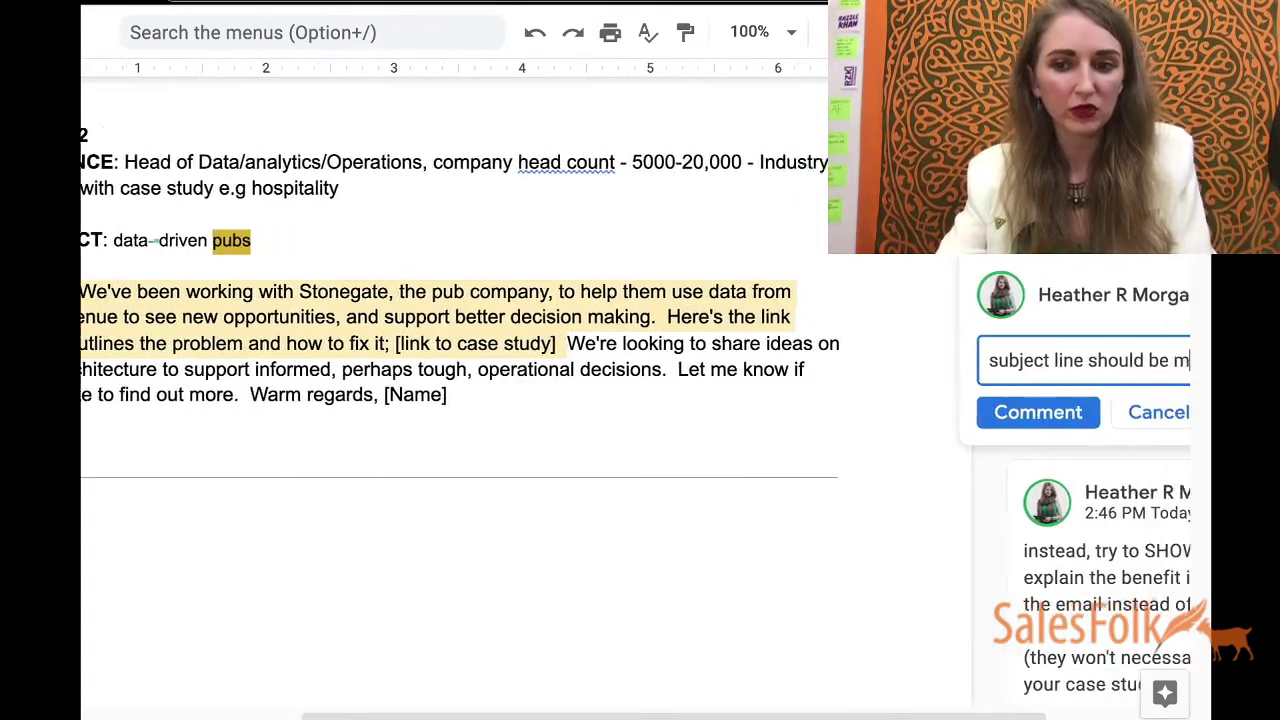
type("ore compelling/i")
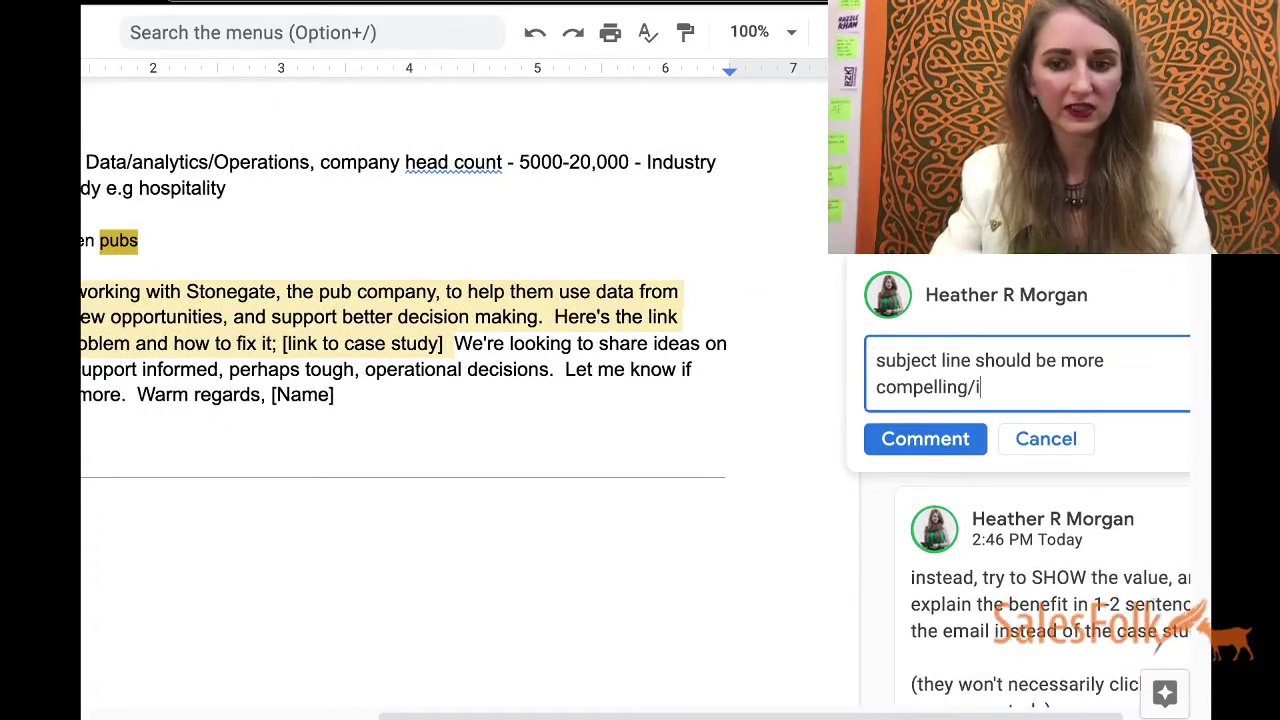
type("nteresting...tied nto")
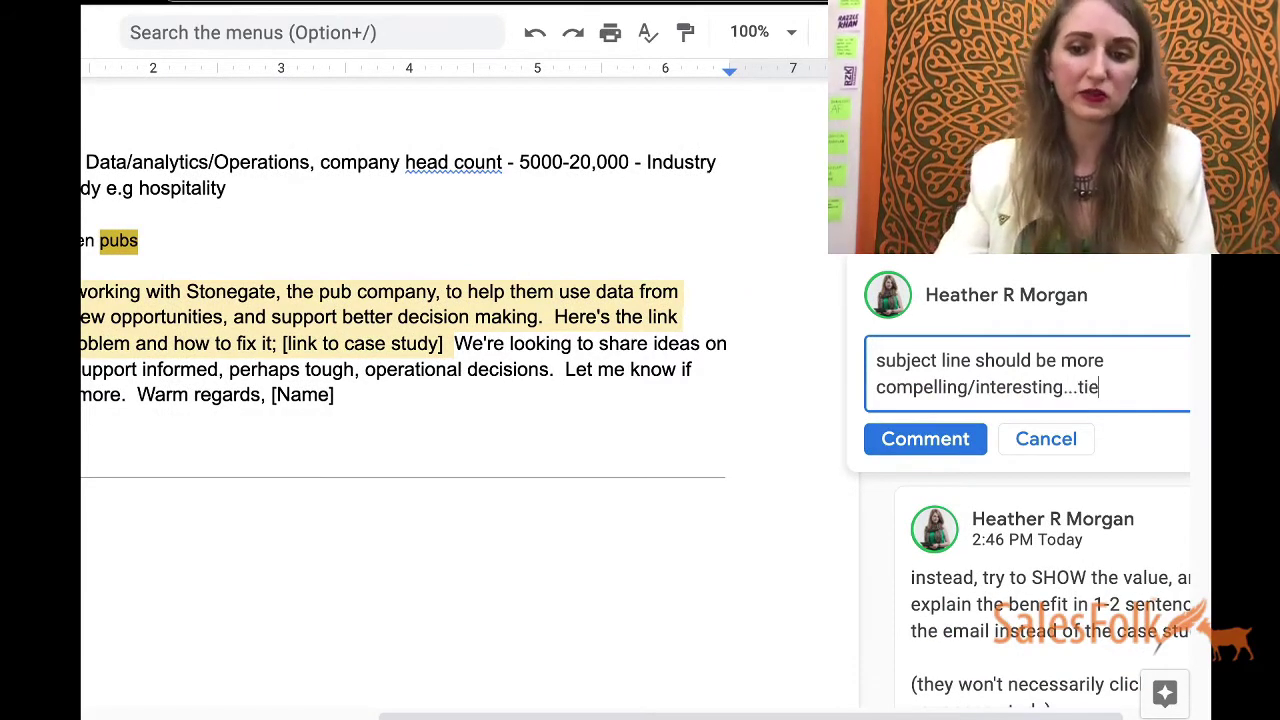
Continue the comment with "to a BENEFIT or something relevant to the audience"
key("BackSpace")
key("BackSpace")
key("BackSpace")
key("BackSpace")
type("to a ")
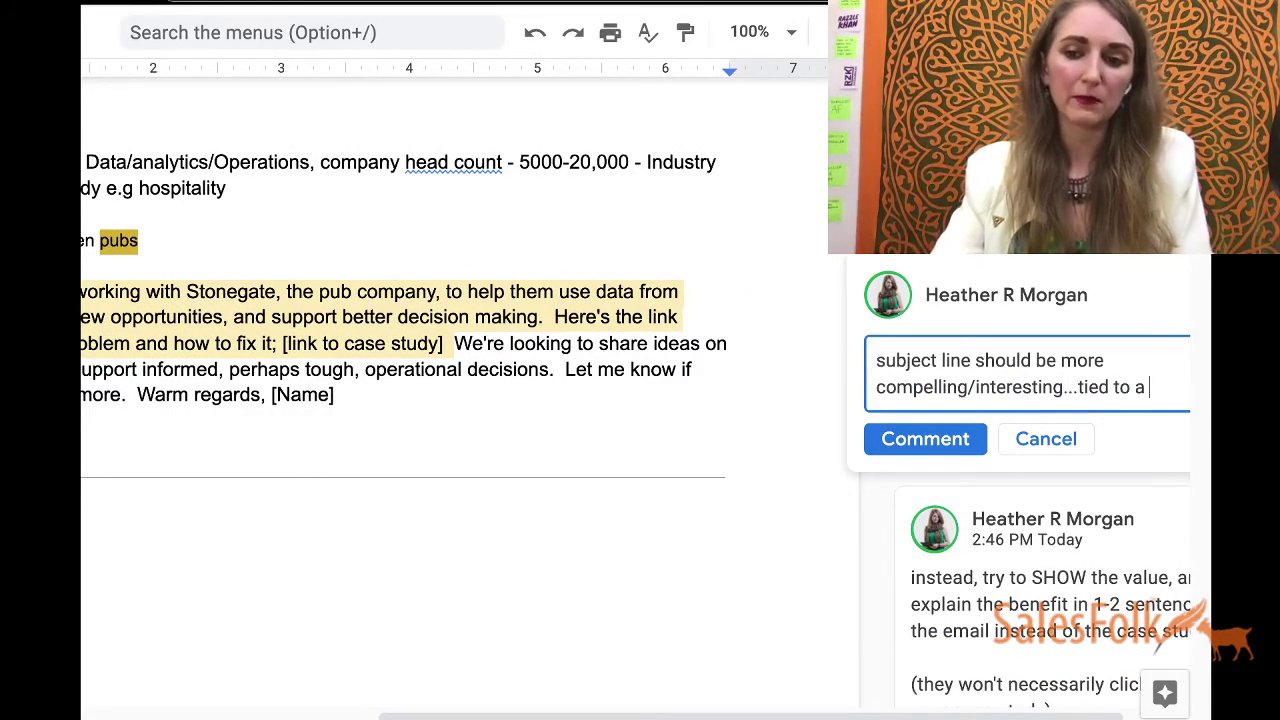
type("BENEFIT or som")
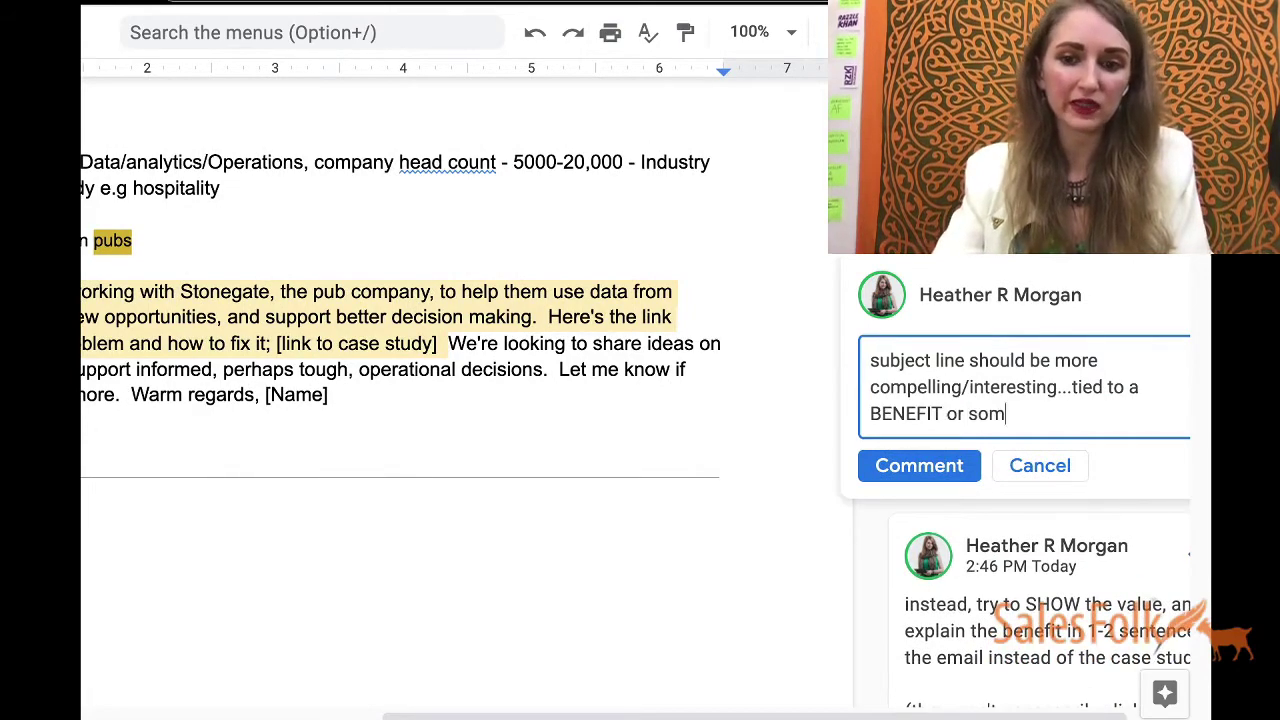
type("ething releveannt")
key("BackSpace")
key("BackSpace")
key("BackSpace")
key("BackSpace")
key("BackSpace")
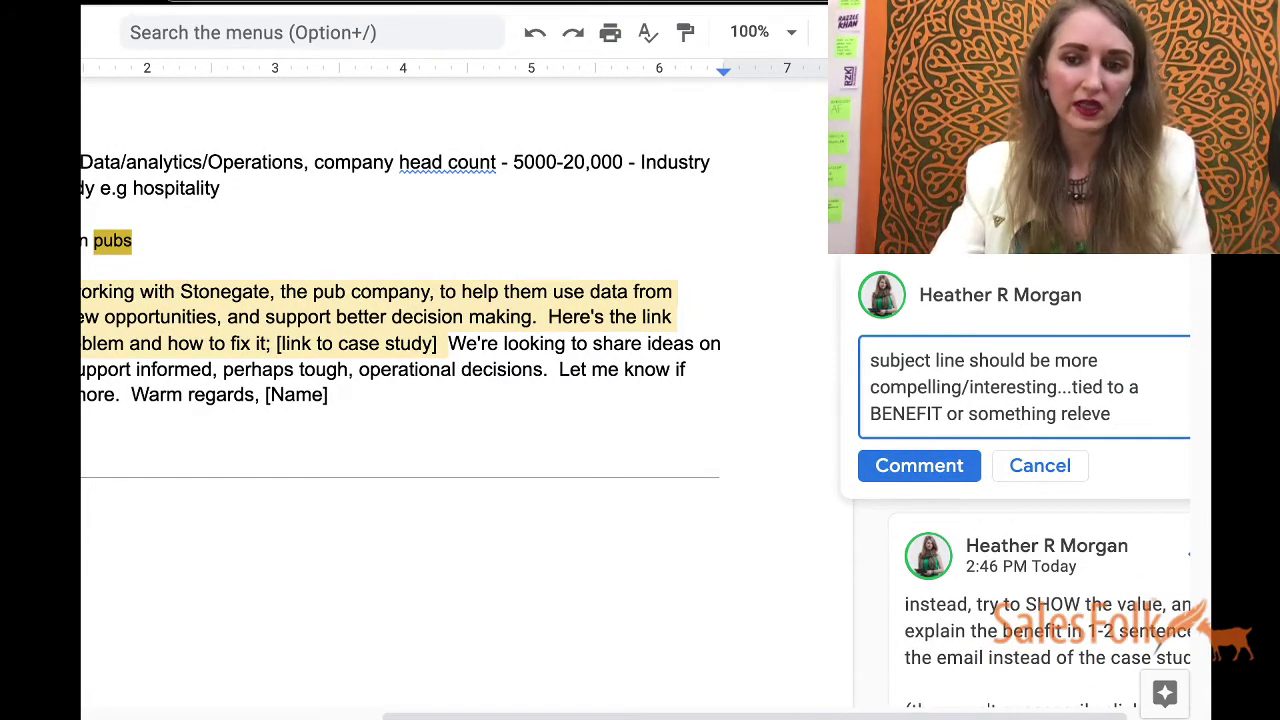
type("ant to the audience verson")
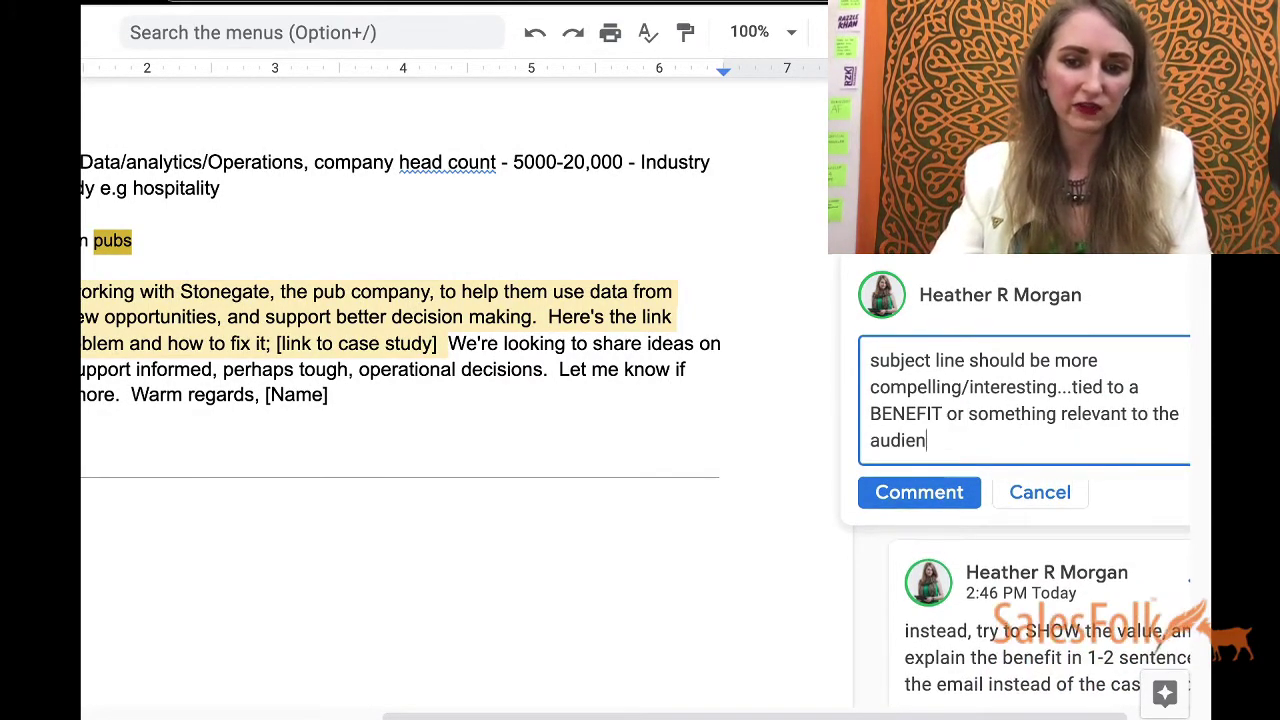
Finish the comment with "vs a feature/jargon" and post it
key("BackSpace")
key("BackSpace")
key("BackSpace")
key("BackSpace")
key("BackSpace")
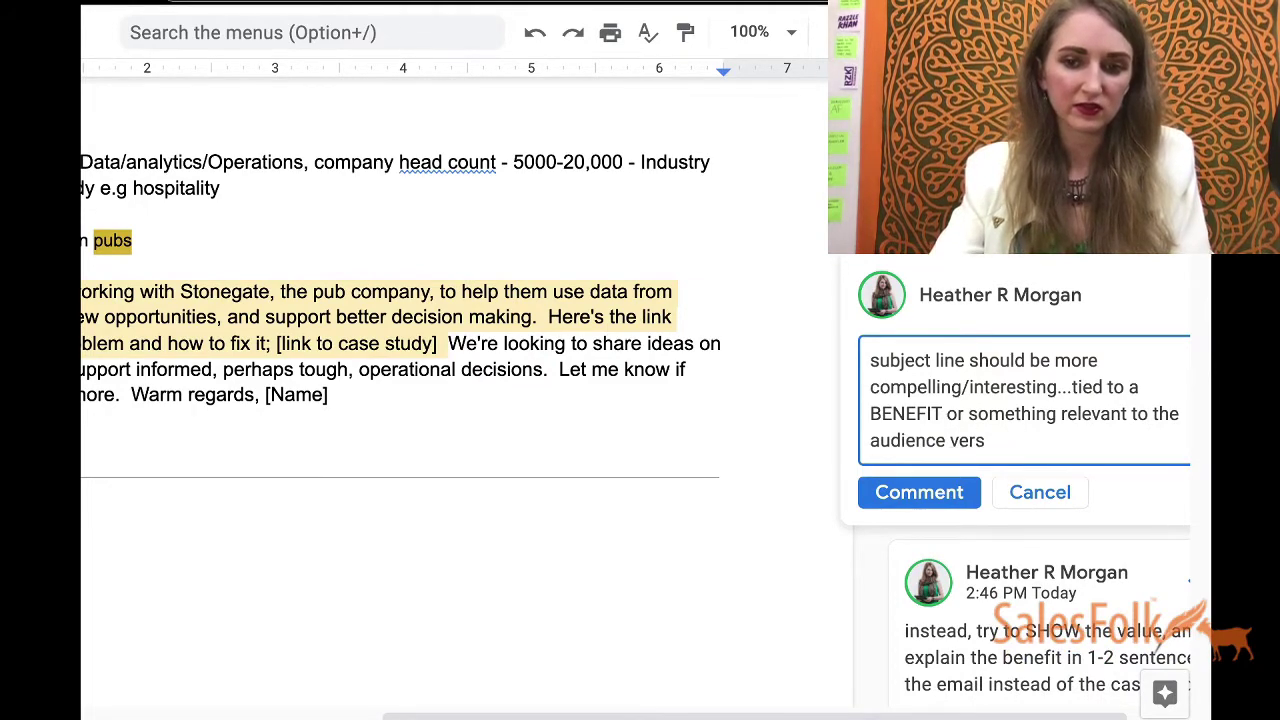
type("s a")
type("feature/jargon")
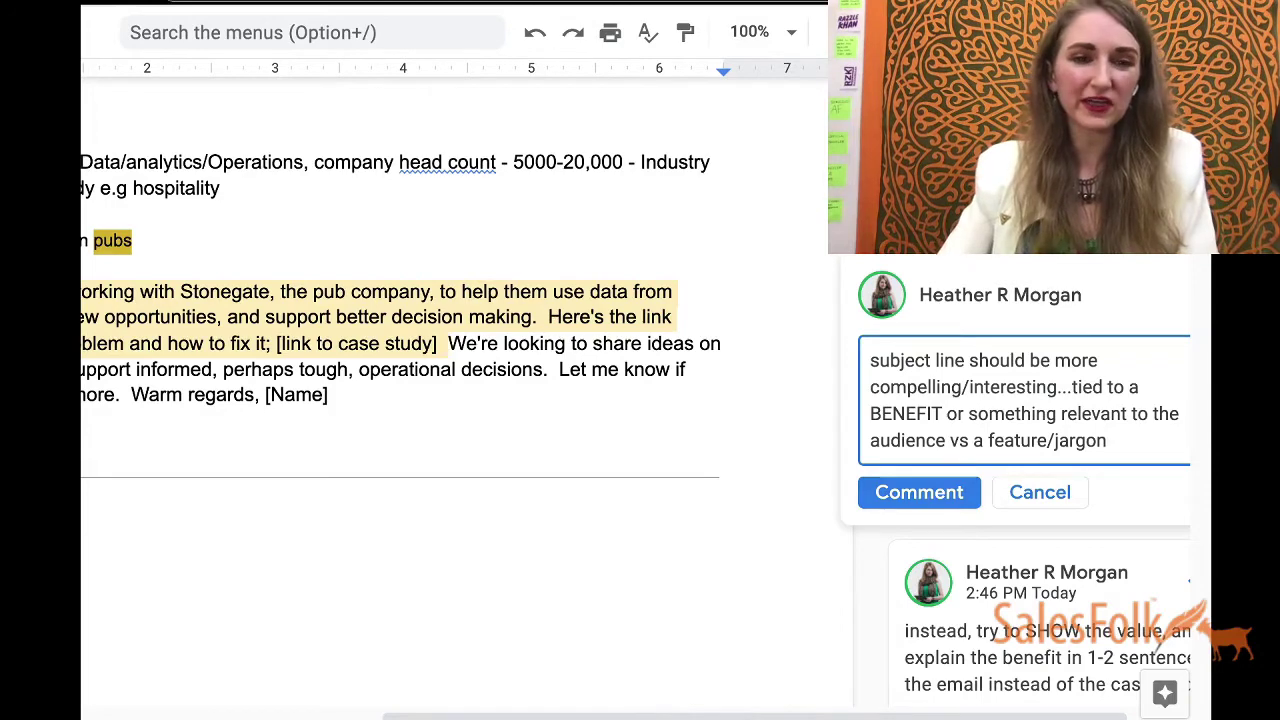
left_click(918, 492)
Search Google for "stonegate" and look through the results for the company mentioned in the email body
scroll(640, 400, "left", 4)
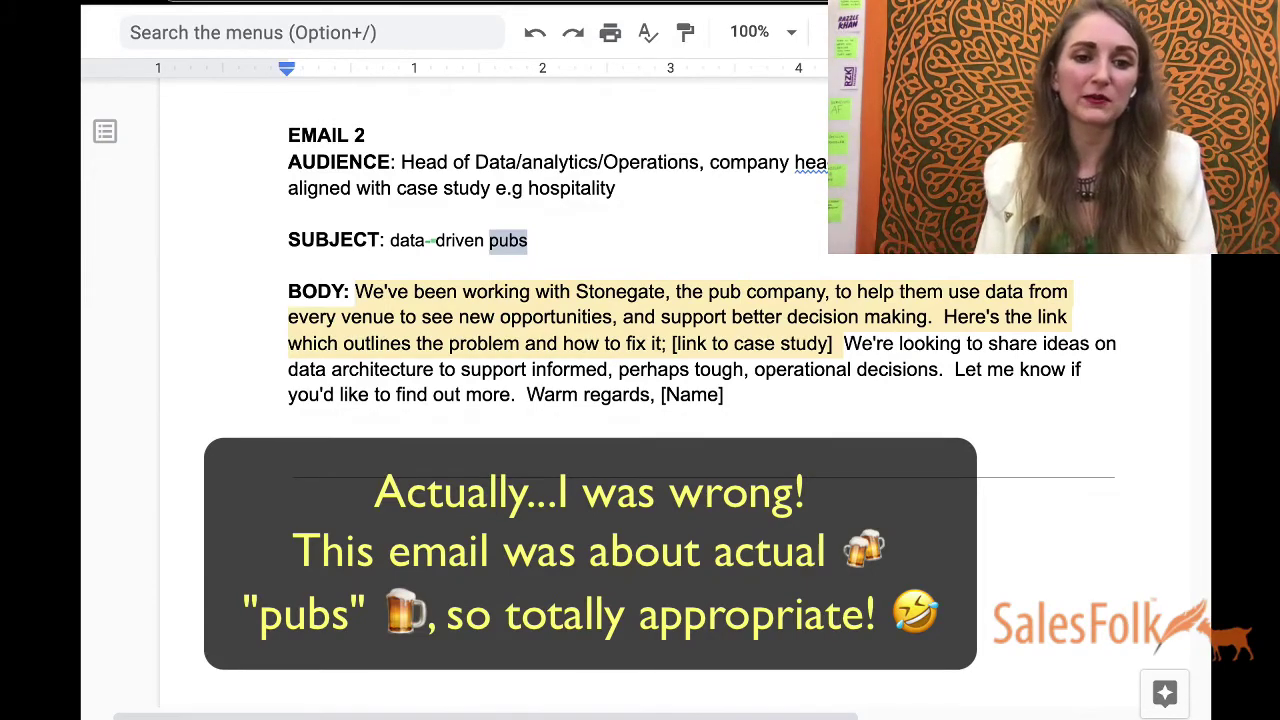
scroll(640, 300, "down", 1)
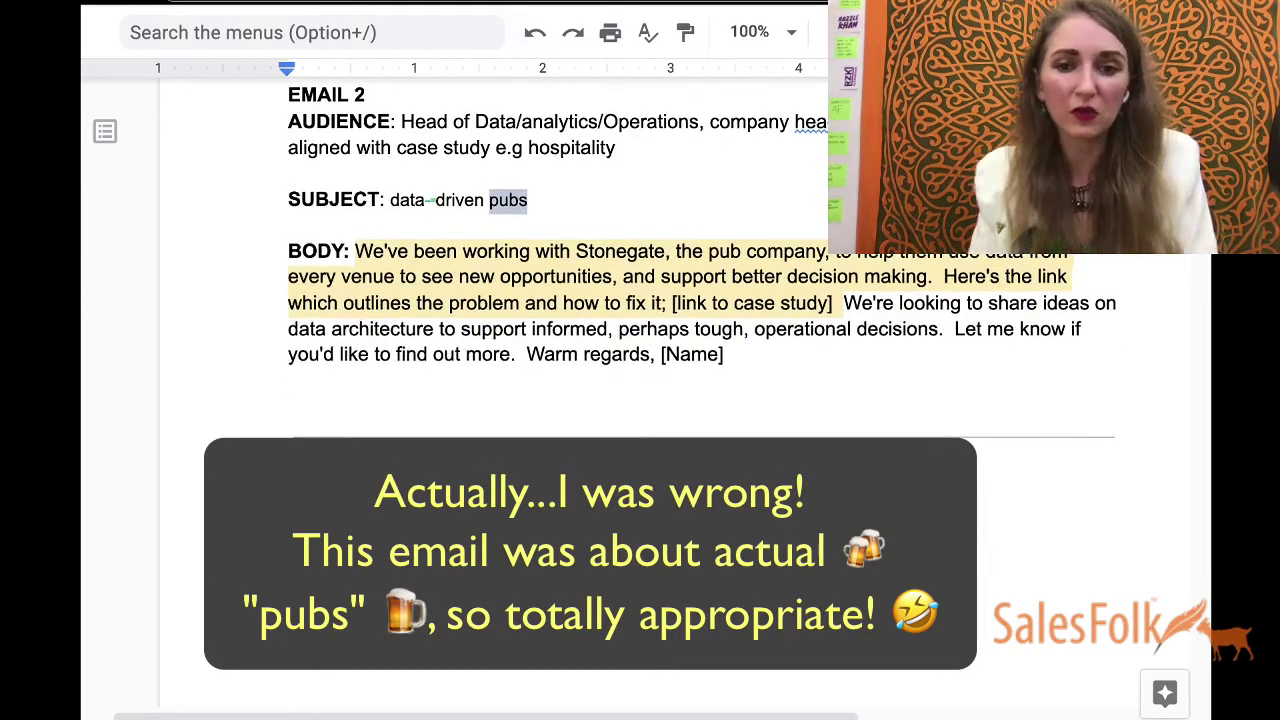
left_click(720, 251)
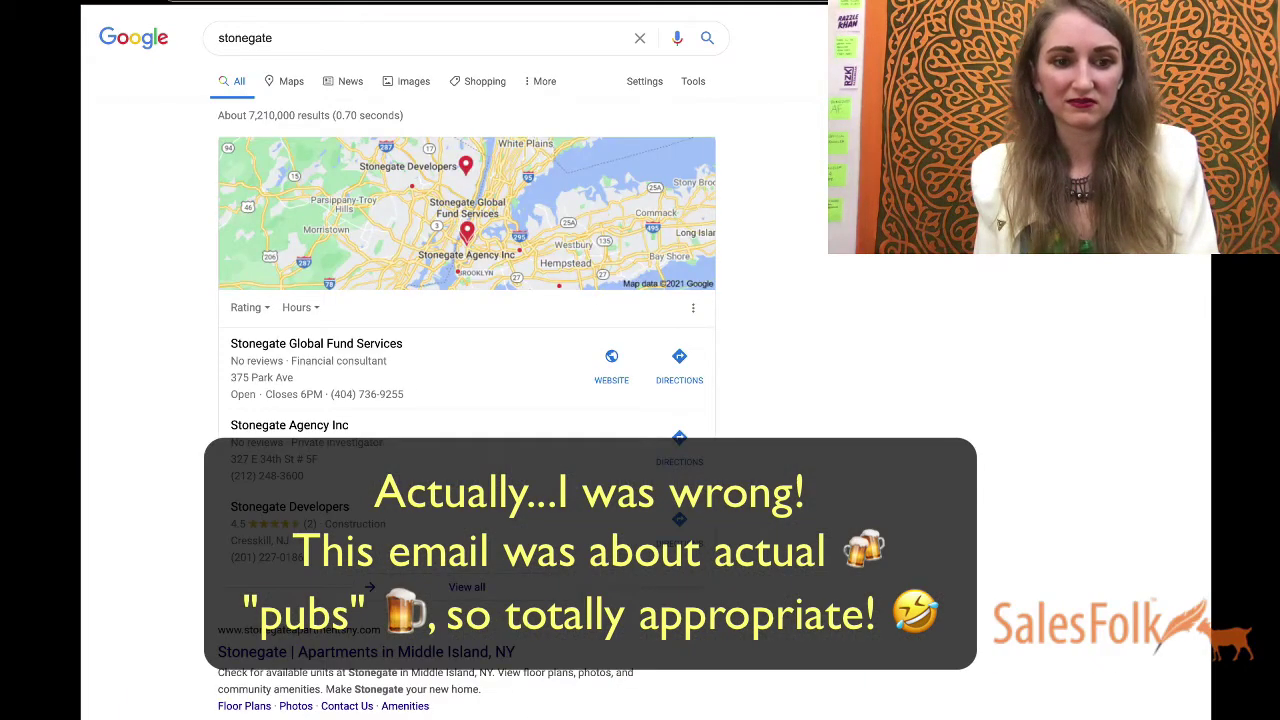
scroll(466, 360, "down", 3)
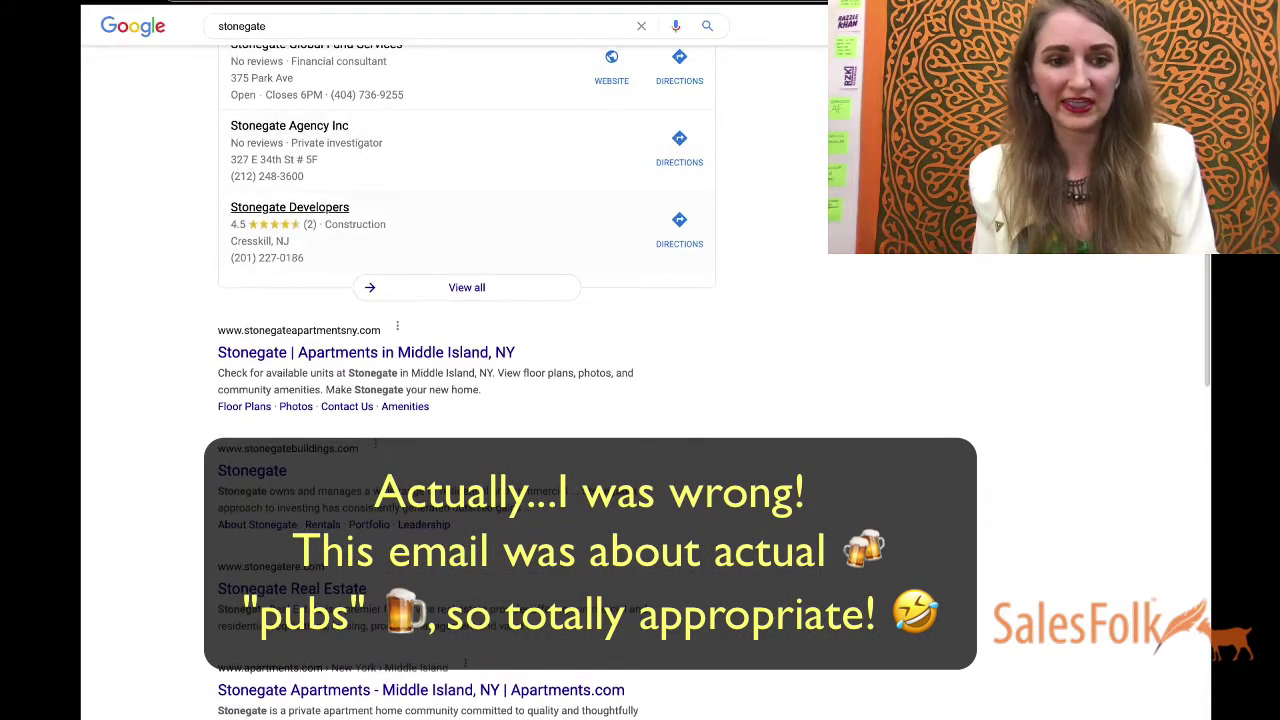
scroll(466, 360, "down", 2)
scroll(466, 360, "down", 1)
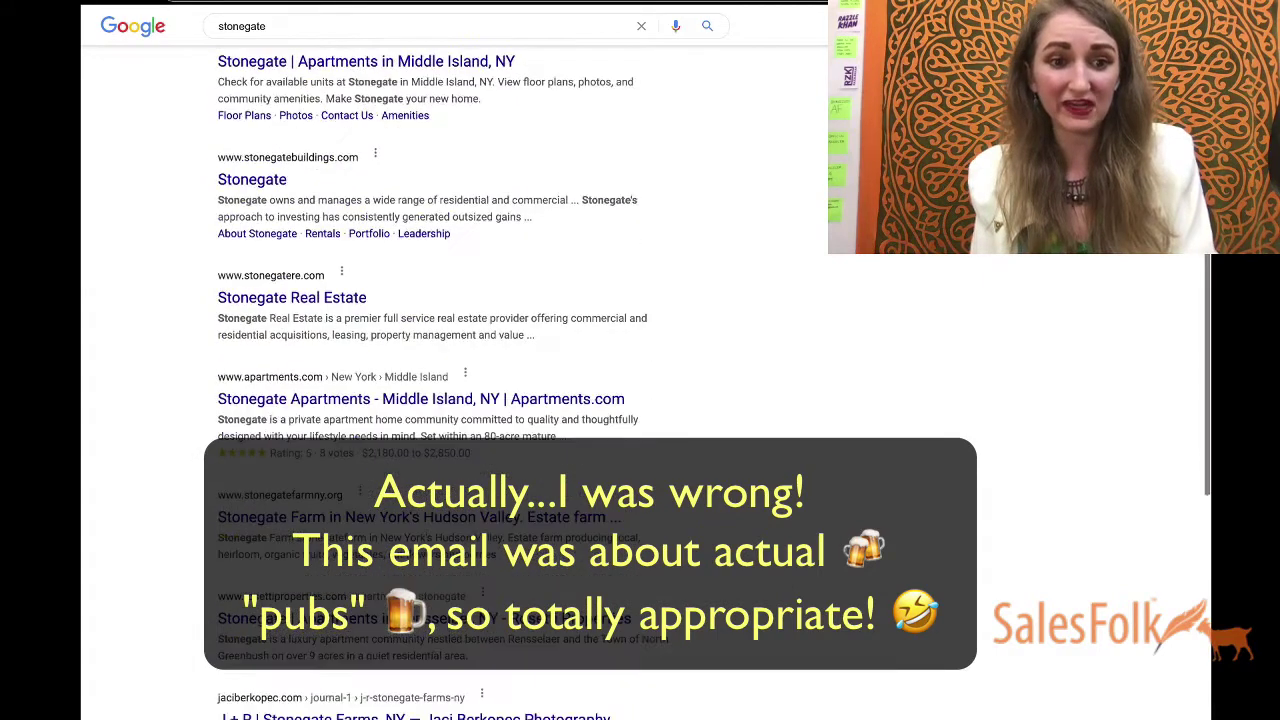
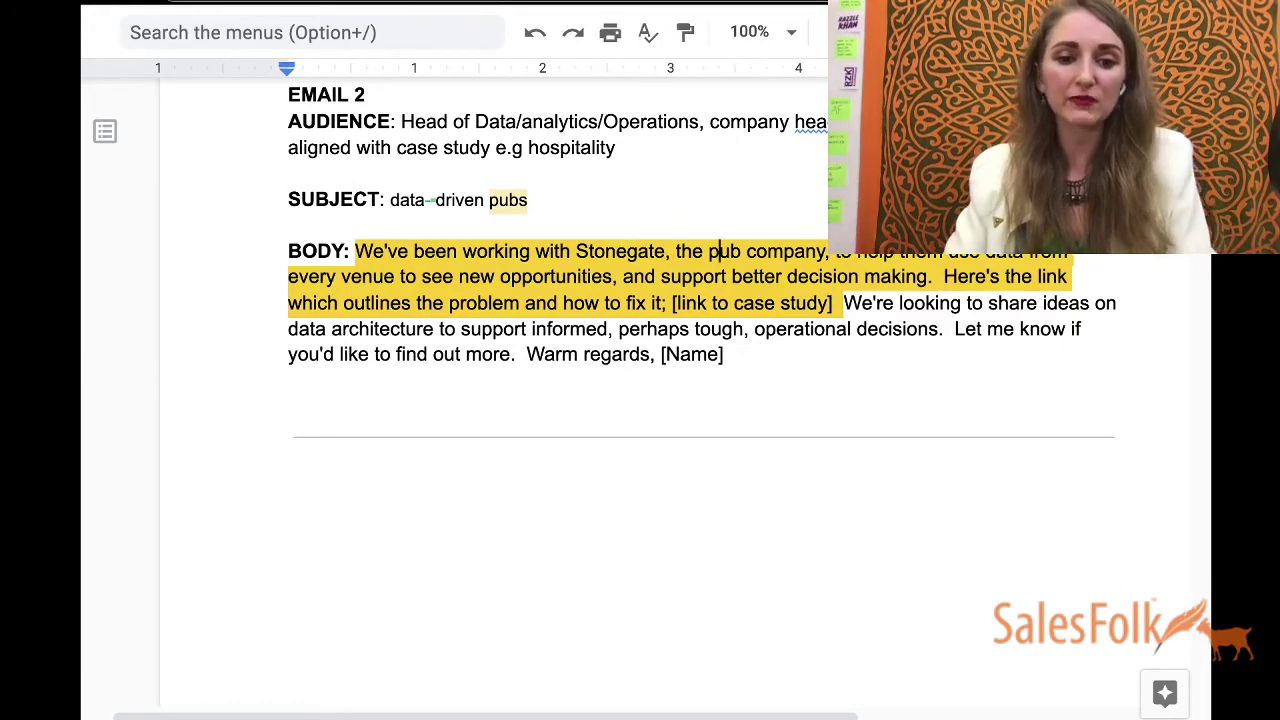
Add the line "---> RANDOM EXAMPLE OF A CASE STUDY SENTENCE I MADE UP:" below the email body as a suggestion
left_click(291, 406)
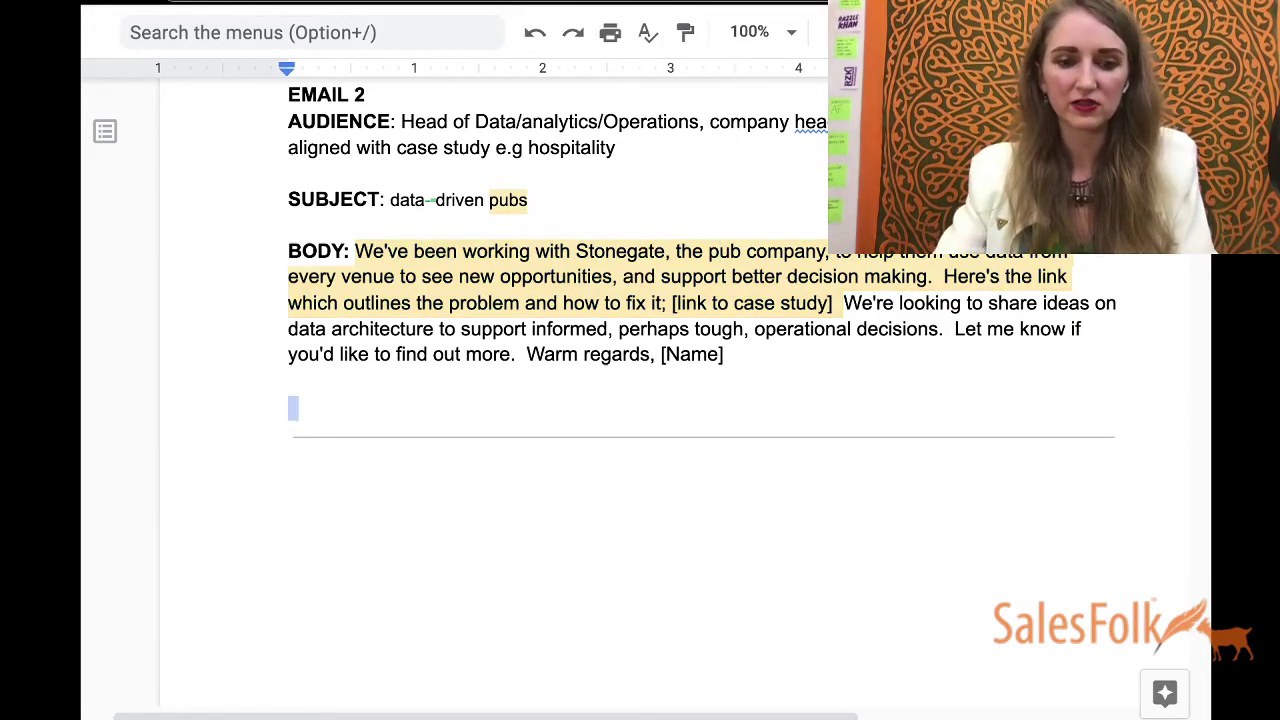
type("---> RANDOM")
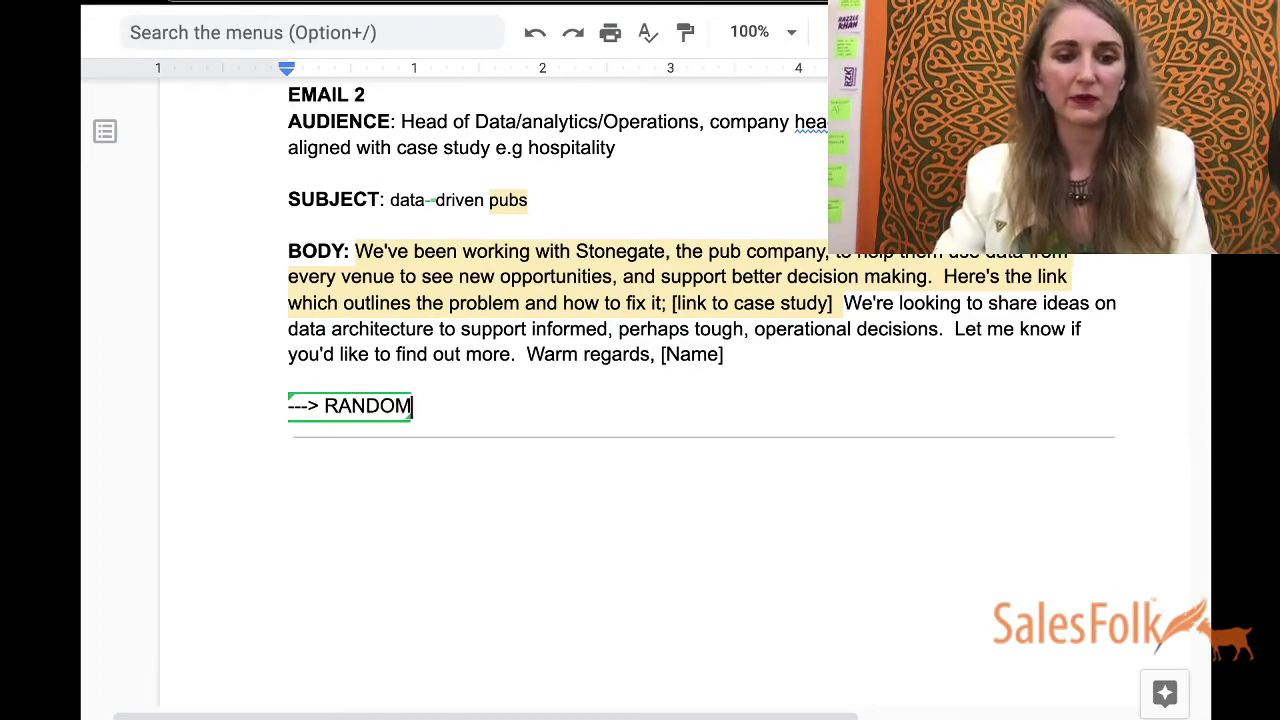
type(" EXAMPLE OF A CAS")
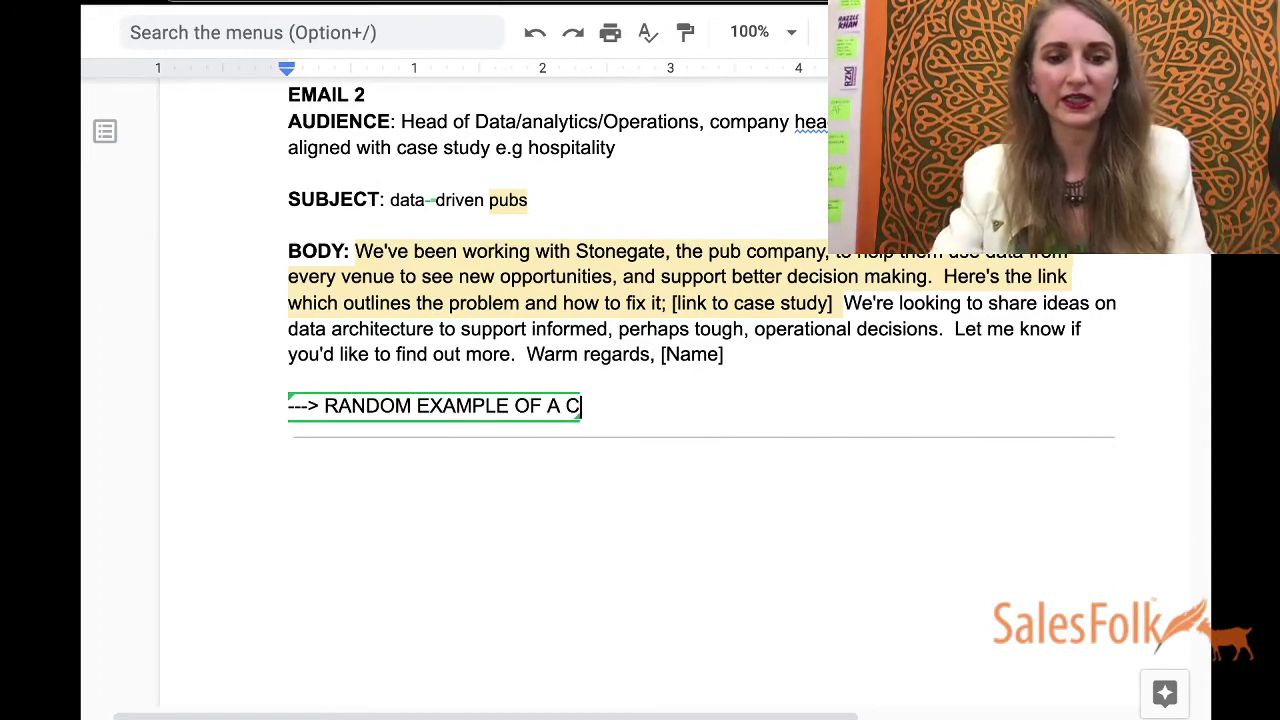
key("BackSpace")
type("ASE STUDY SE")
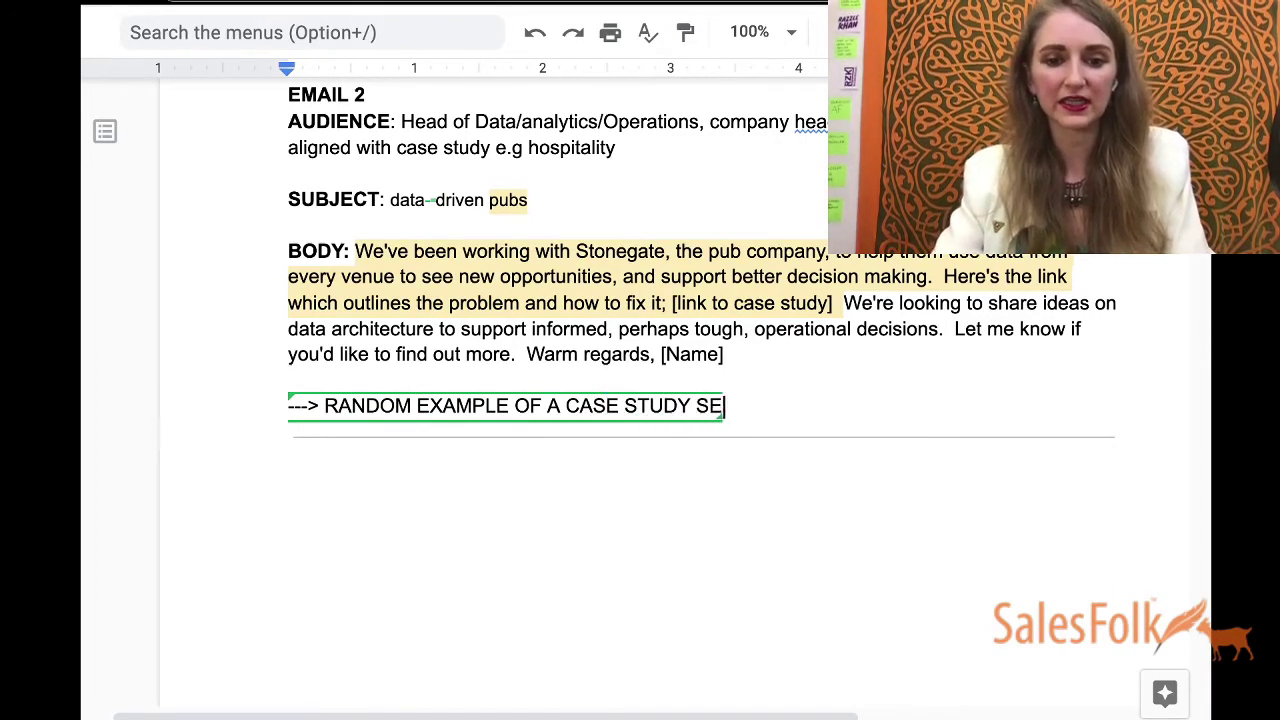
type("NTENCE I MADE UP:")
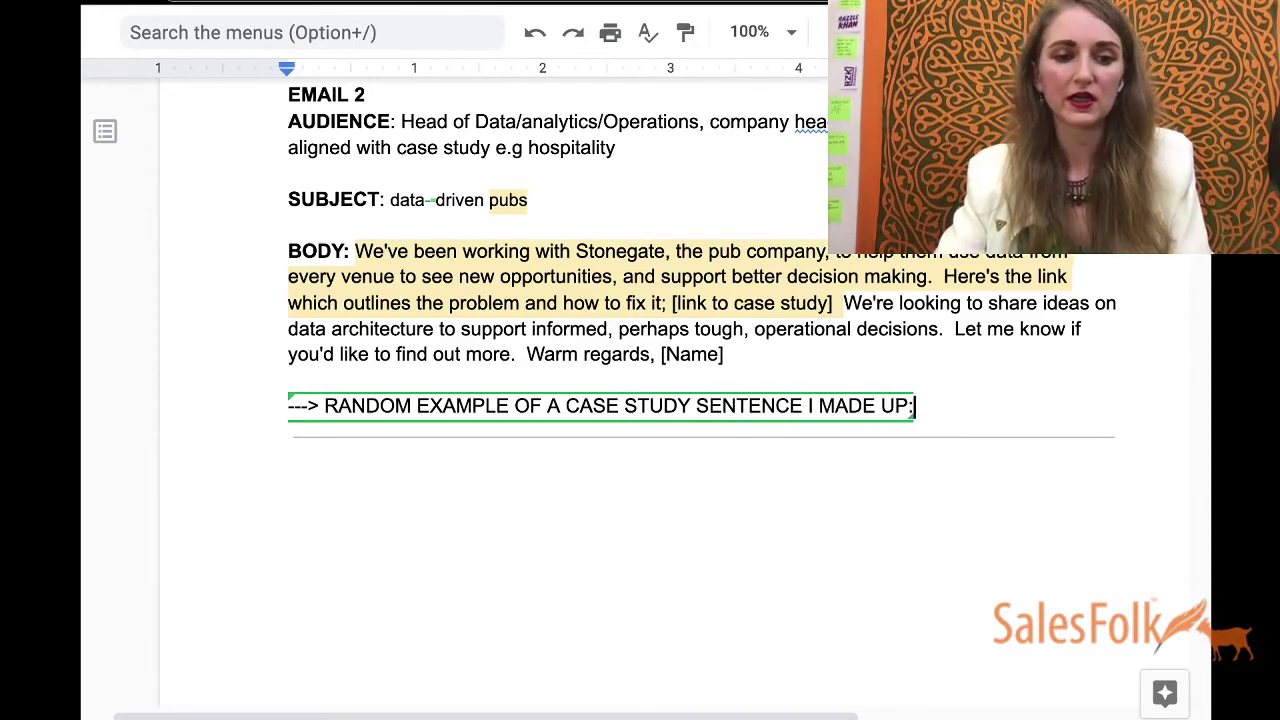
Below the example heading, start the sample sentence with "We helped Colgate leverage their data to optimize their plant's efficiency"
key("Return")
type("We")
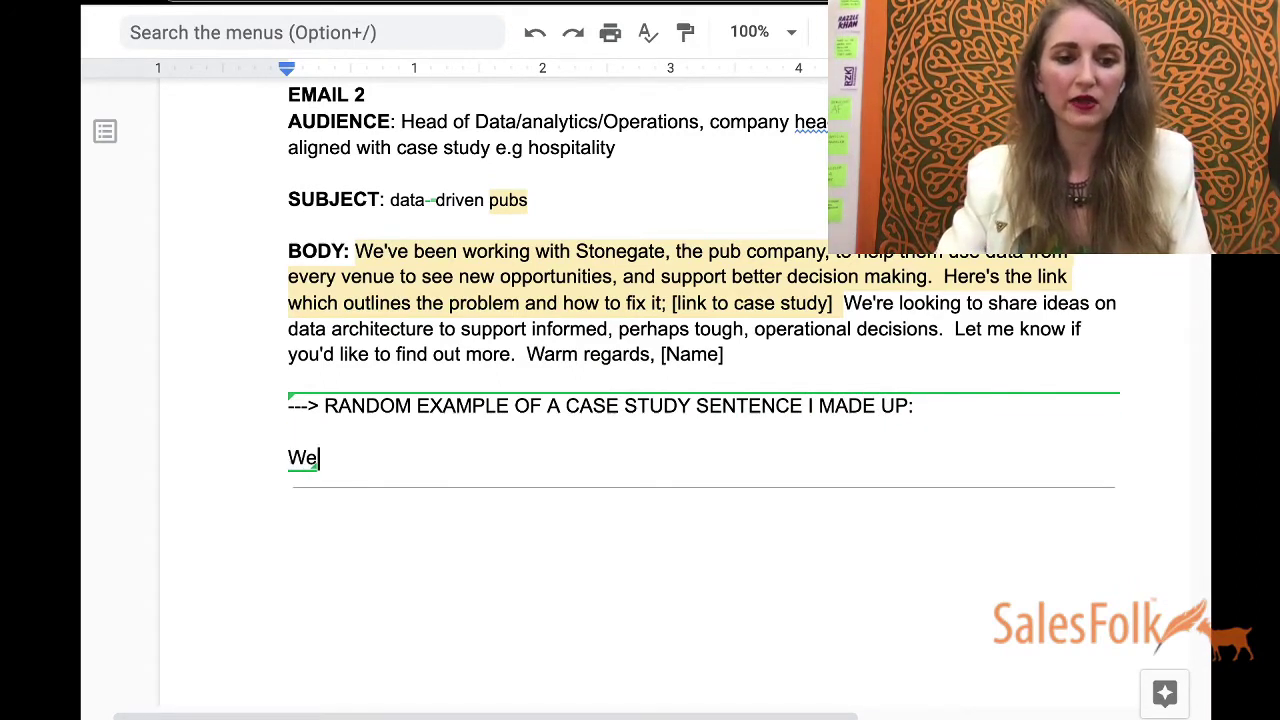
type(" helped Colgate ")
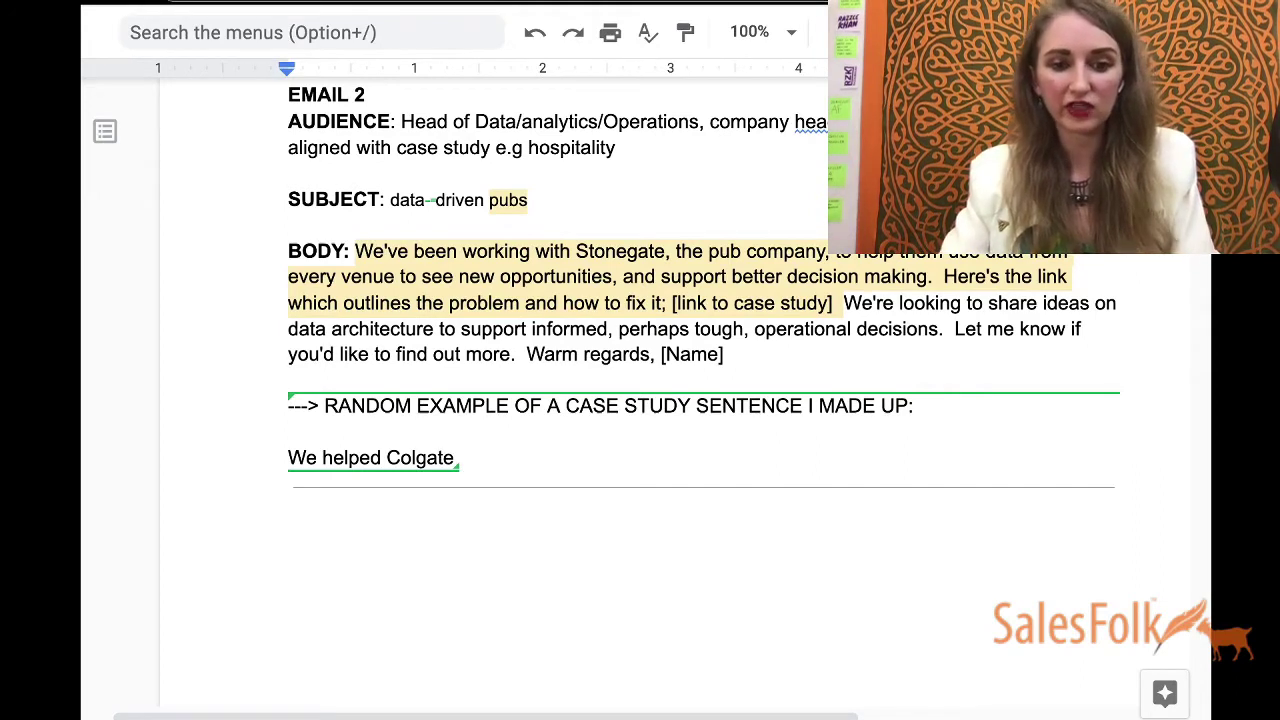
type("leverage their ")
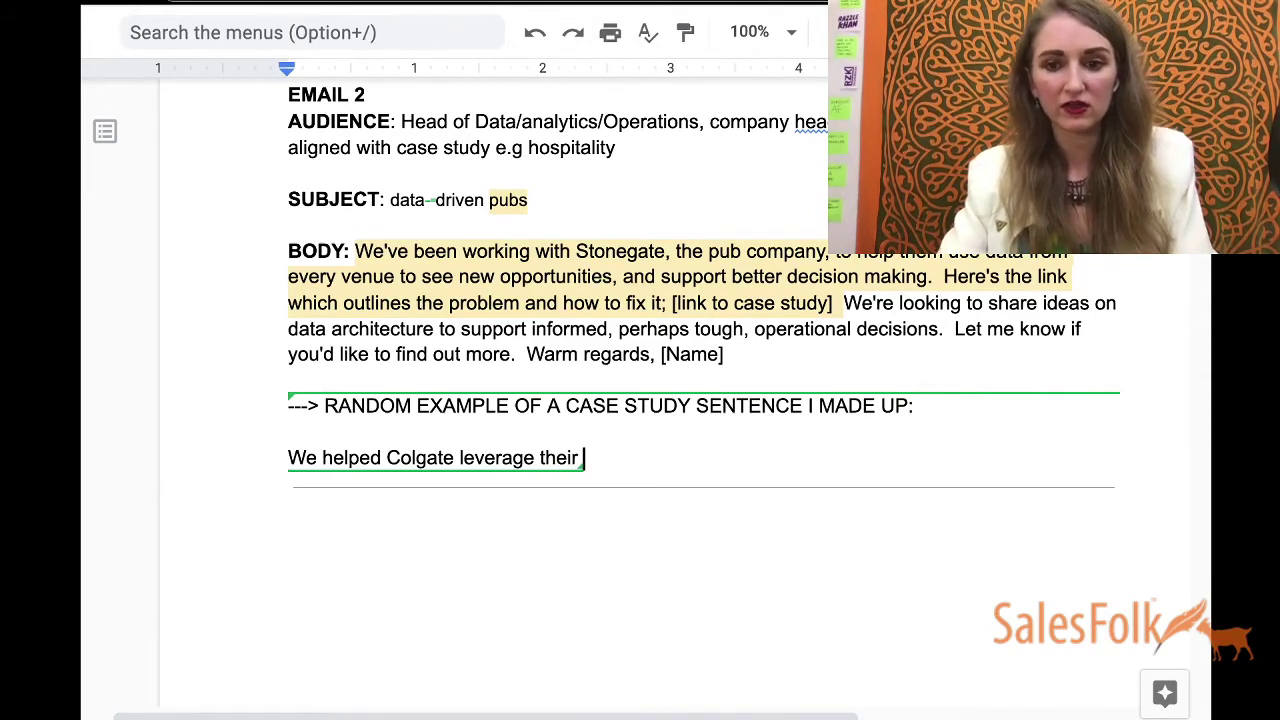
type("data to ")
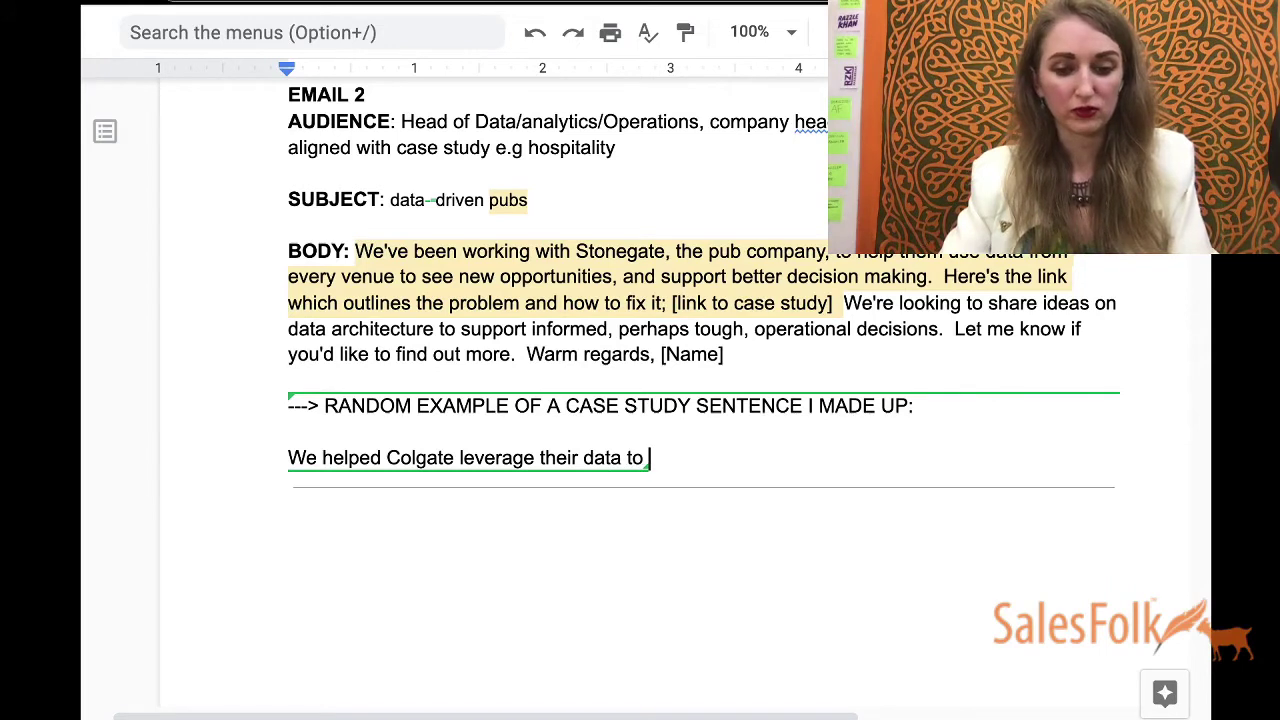
type("op")
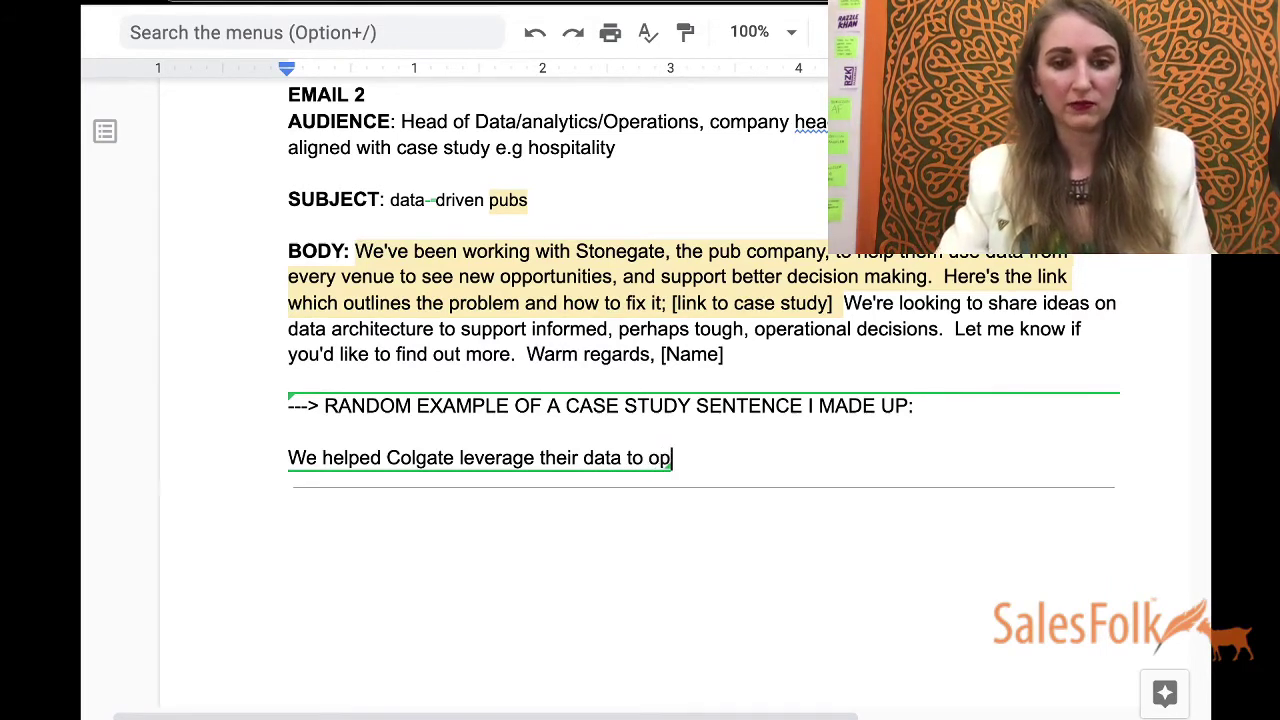
type("timize th")
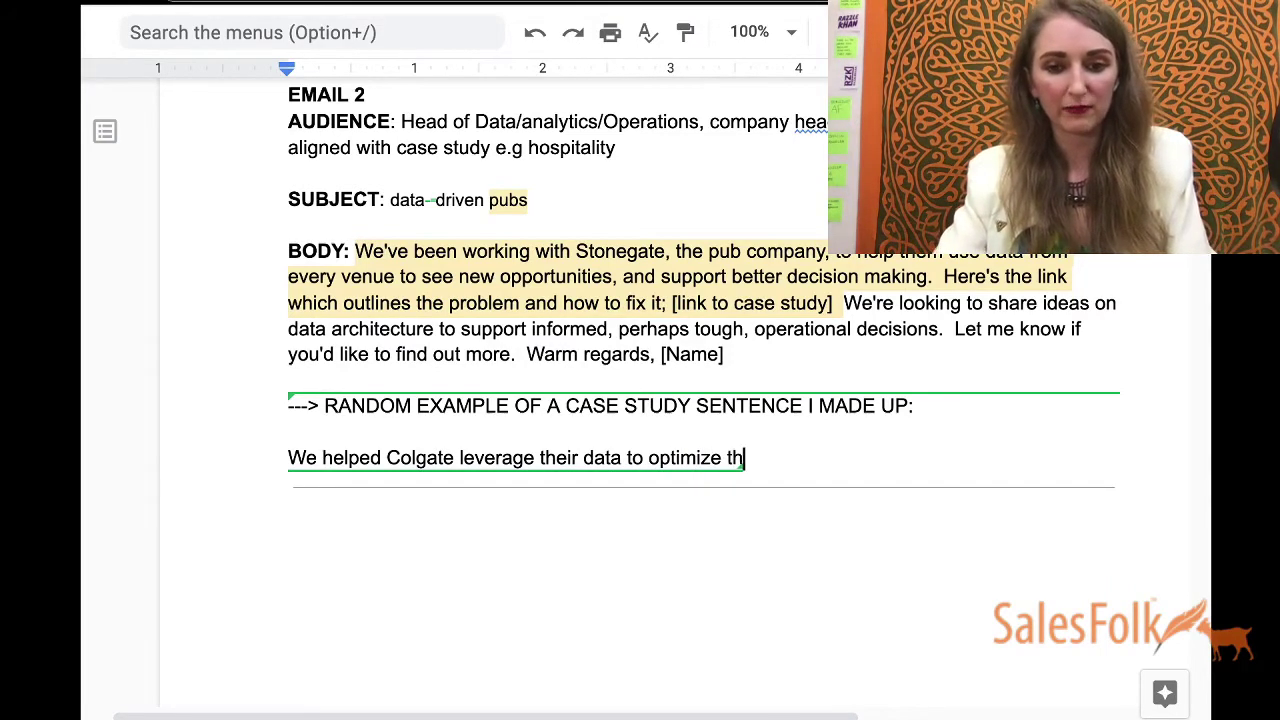
type("eir plant's efficiency")
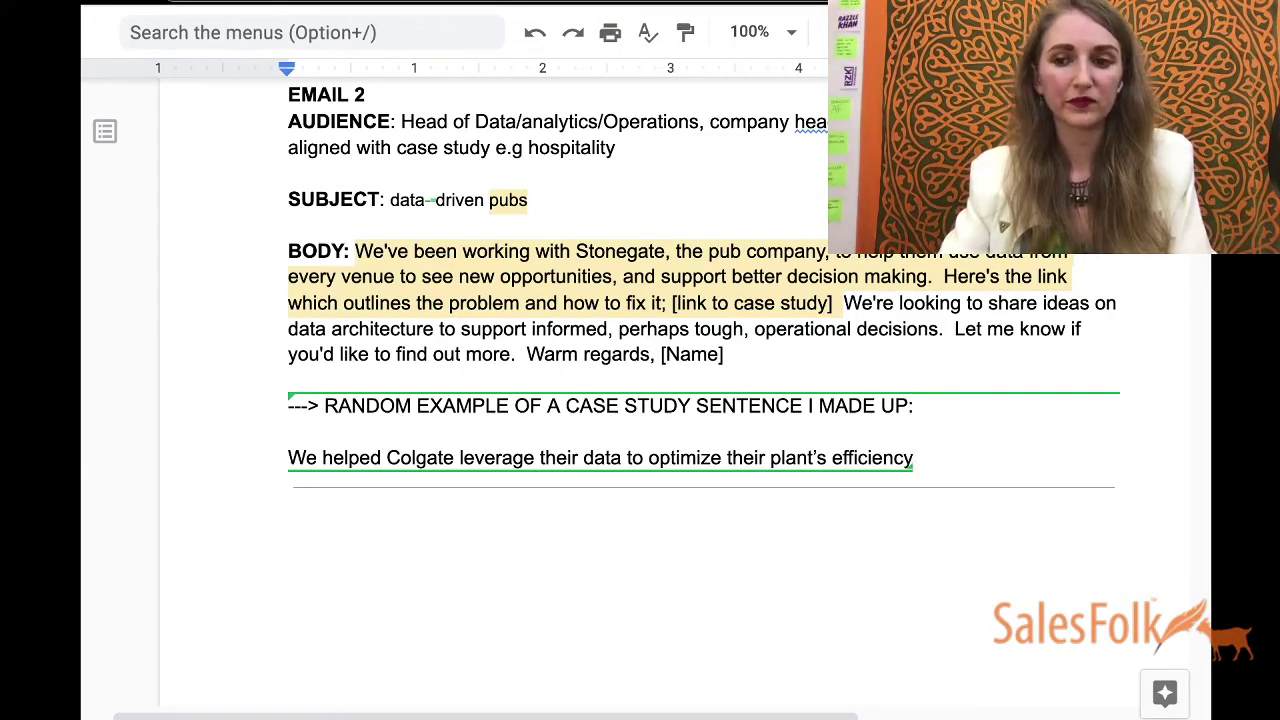
Continue the sample sentence with ", increasing production by 25%"
type(", inc")
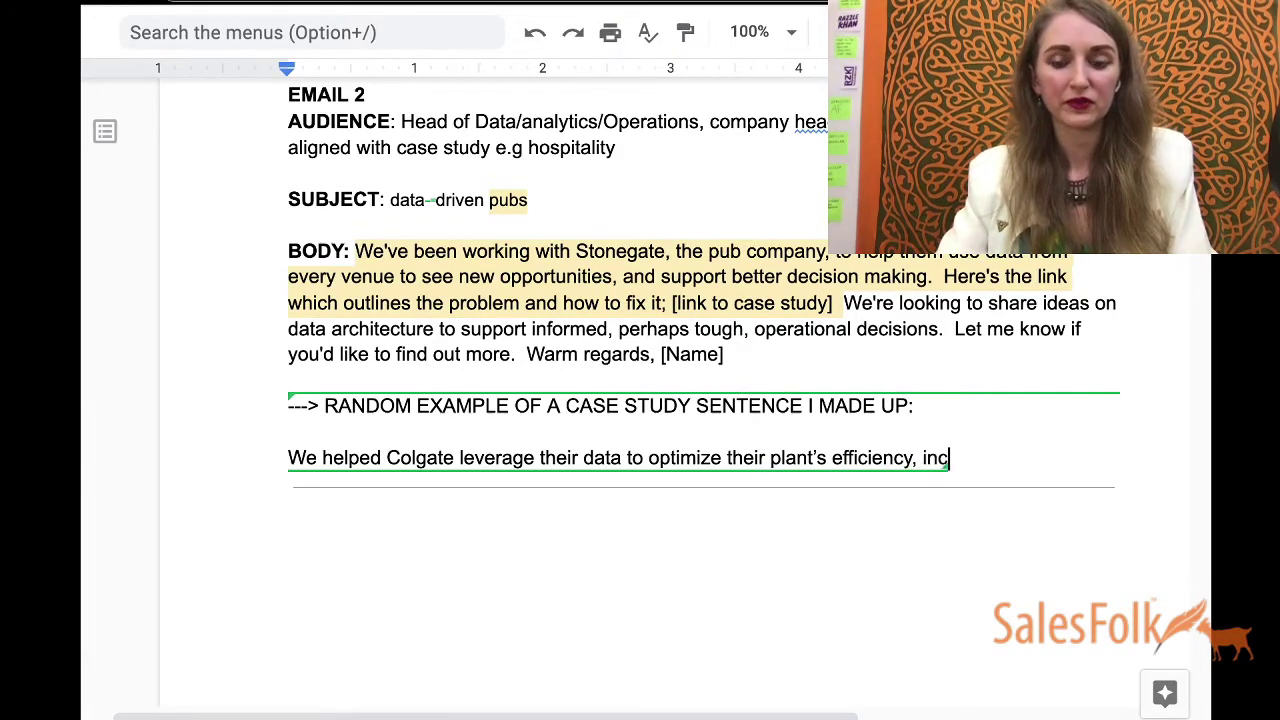
type("reasing ")
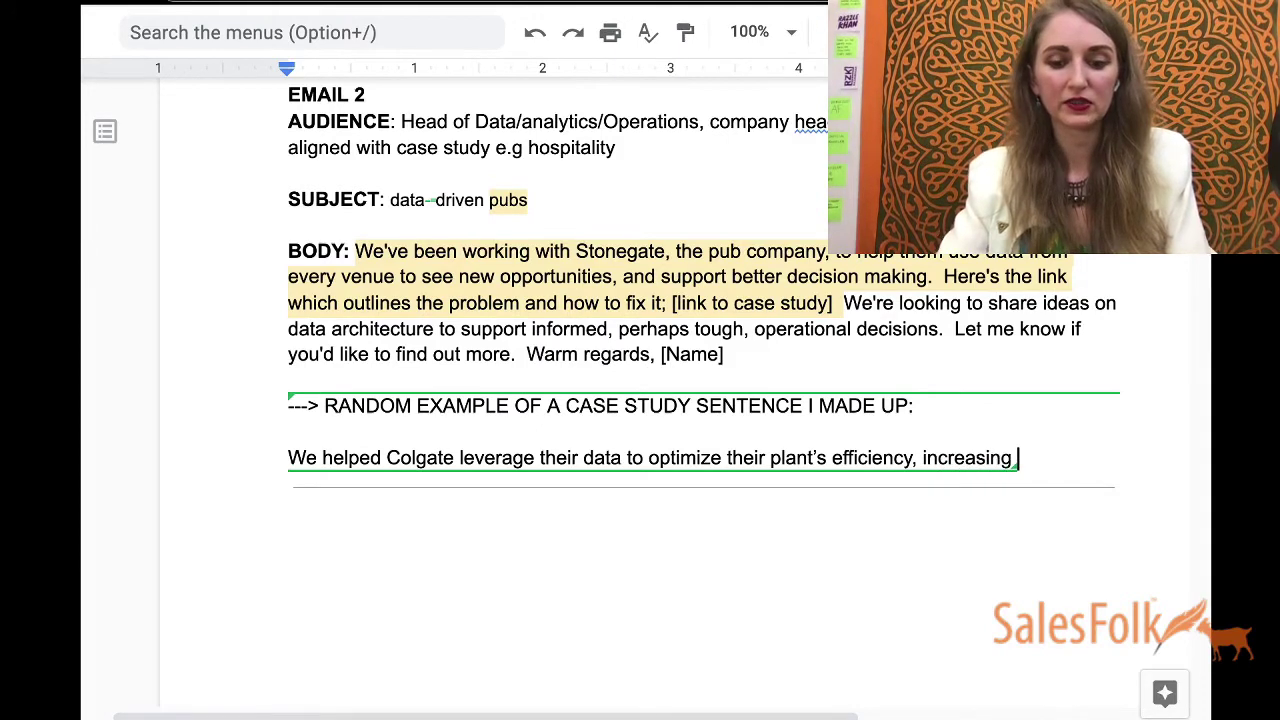
type("pr")
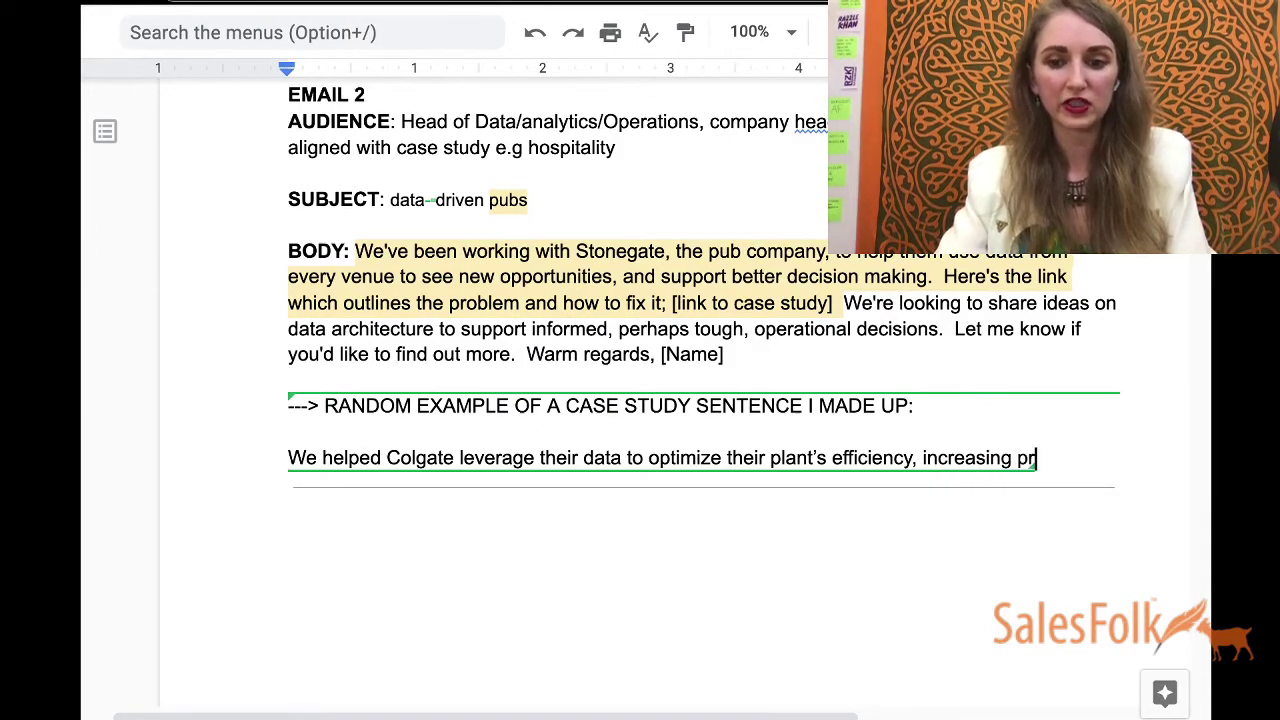
type("oduction by ")
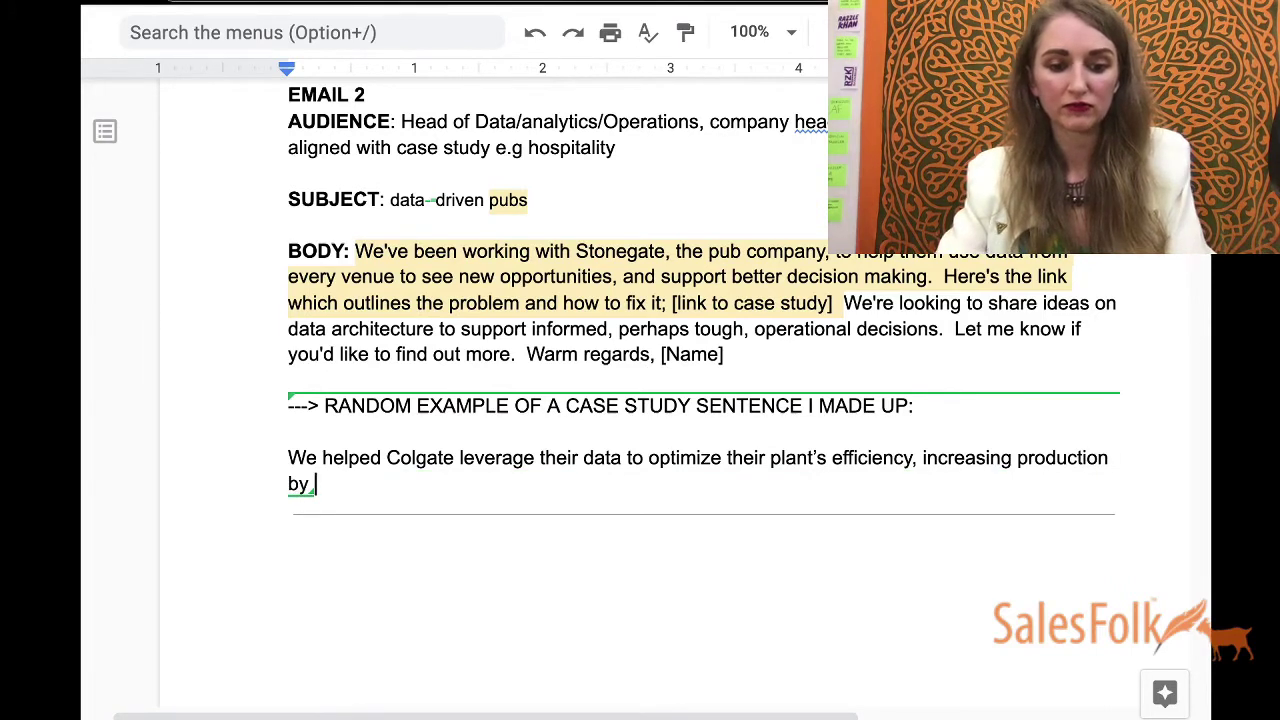
type("35")
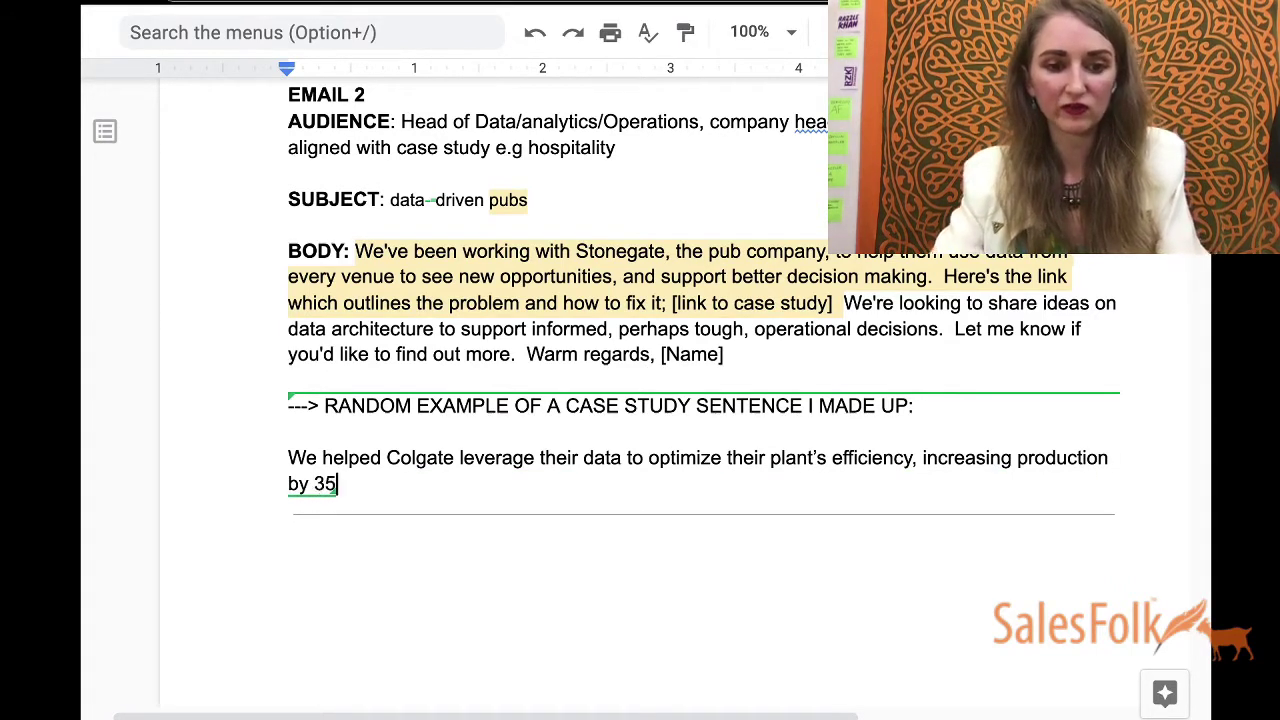
key("BackSpace")
key("BackSpace")
type("25% ")
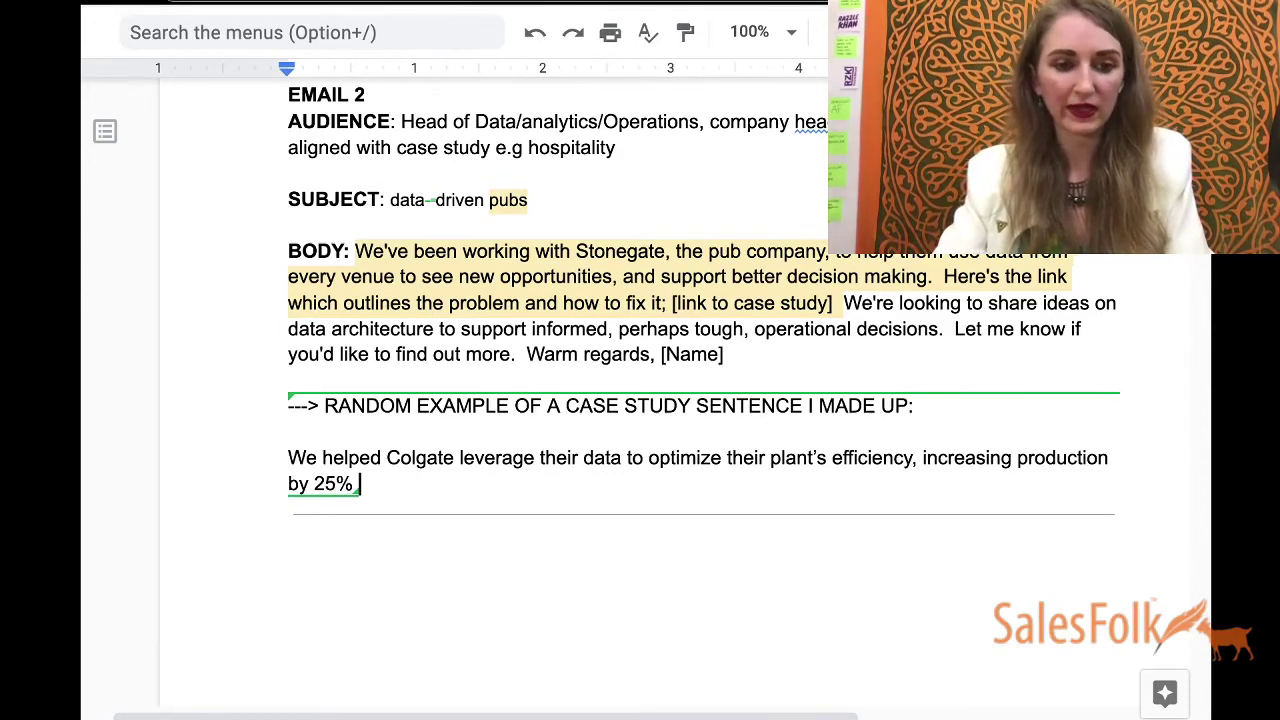
Finish the sample sentence with "without any increased cost."
type("without ")
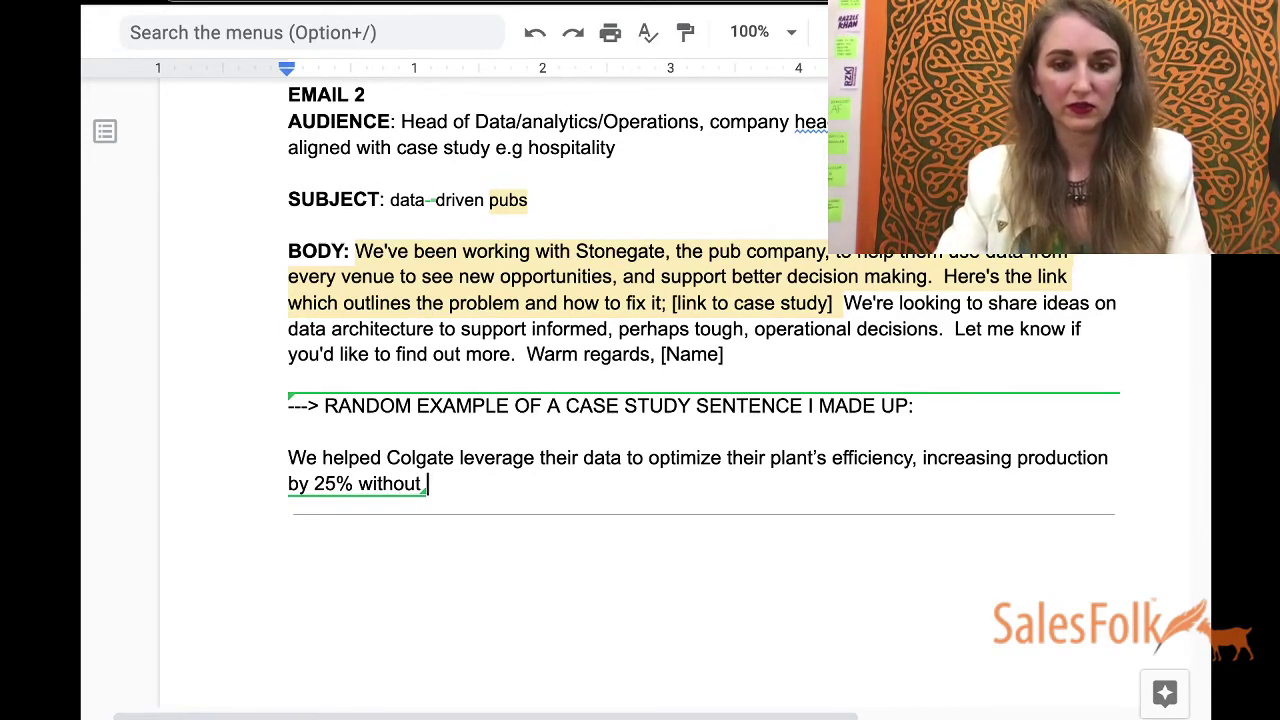
type("imp")
key("BackSpace")
key("BackSpace")
type("n")
key("BackSpace")
key("BackSpace")
key("BackSpace")
type("any ")
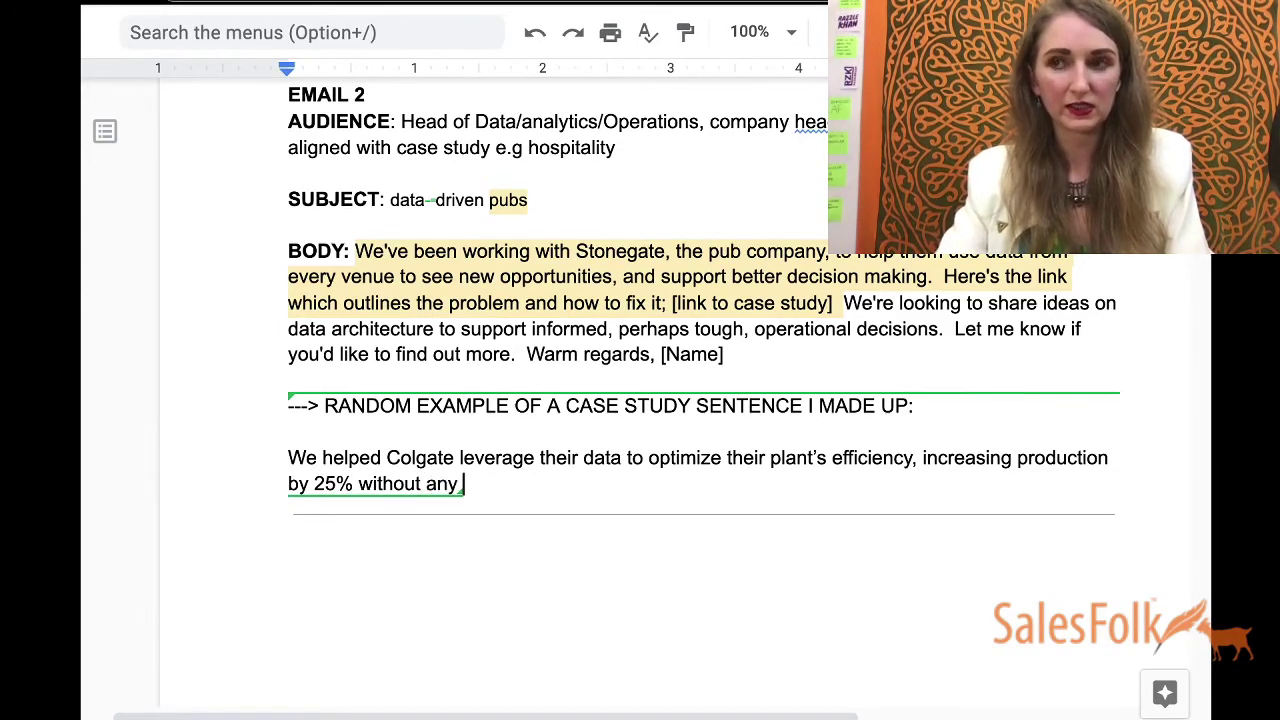
type("vhange")
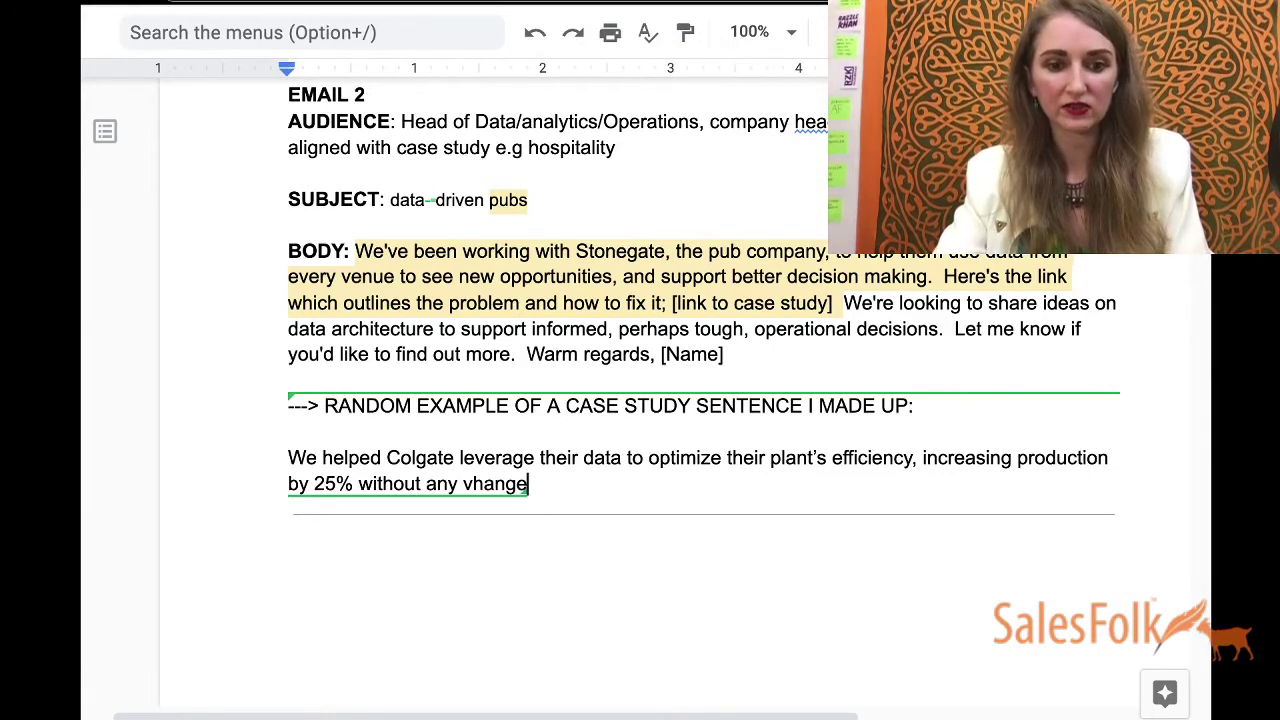
key("BackSpace")
key("BackSpace")
key("BackSpace")
key("BackSpace")
key("BackSpace")
key("BackSpace")
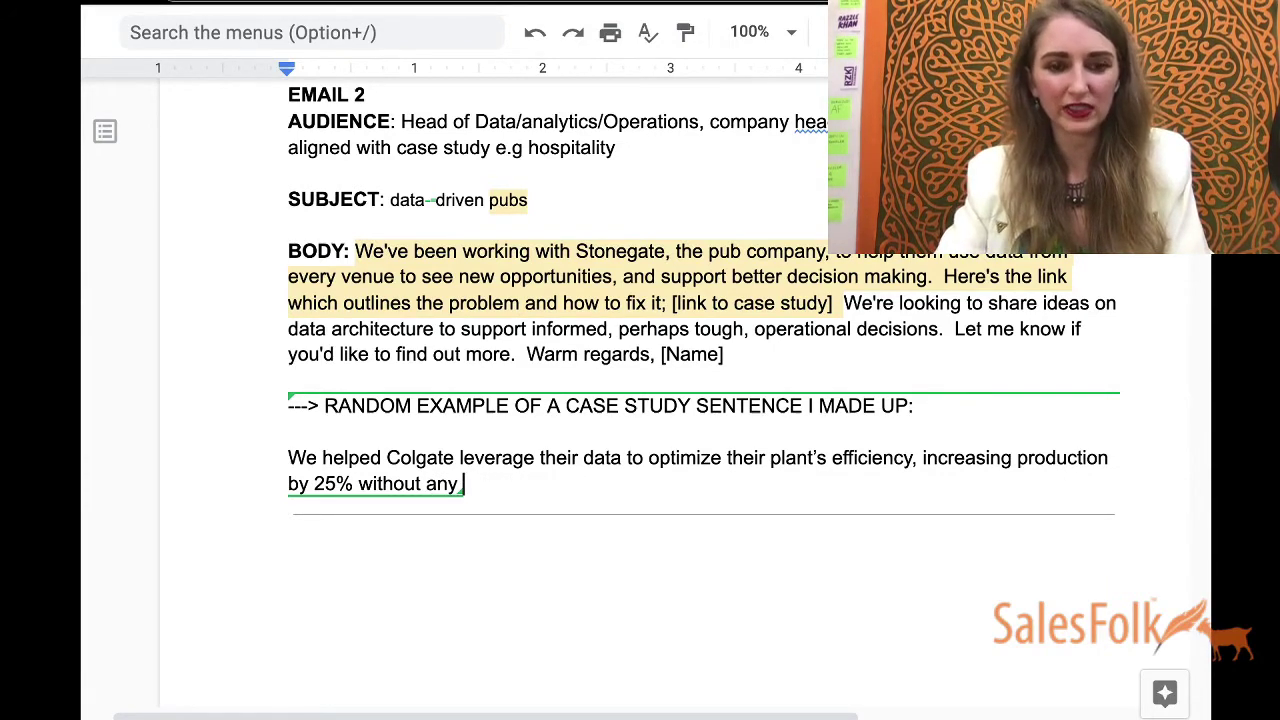
type("increased")
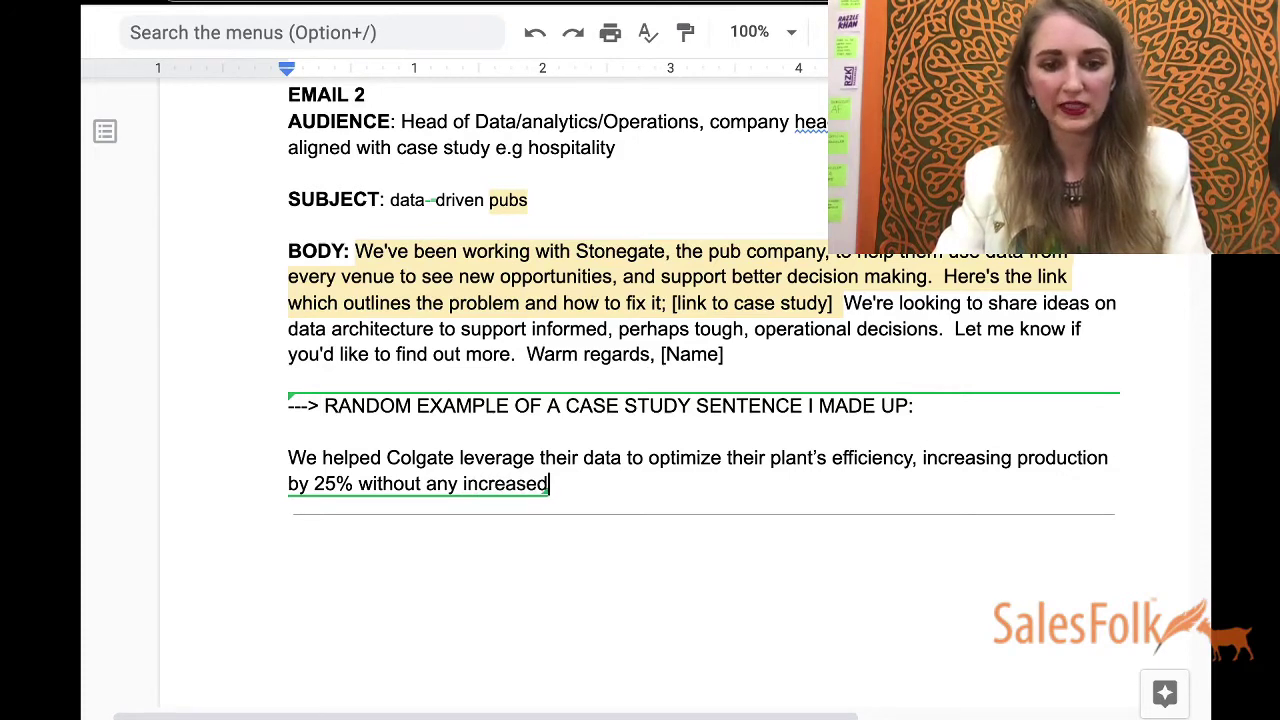
type(" cost.")
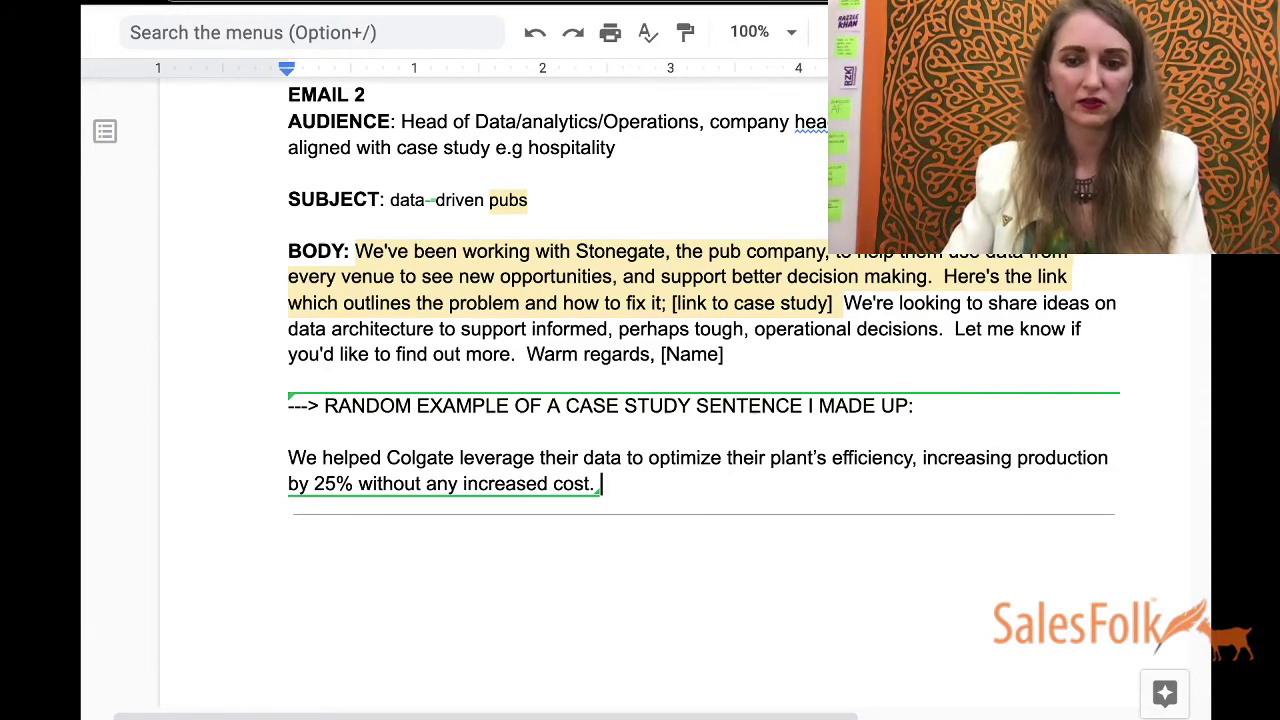
Replace "increasing" in the sample sentence with "boosting their"
left_click_drag(1012, 458, 922, 458)
type("boosting their")
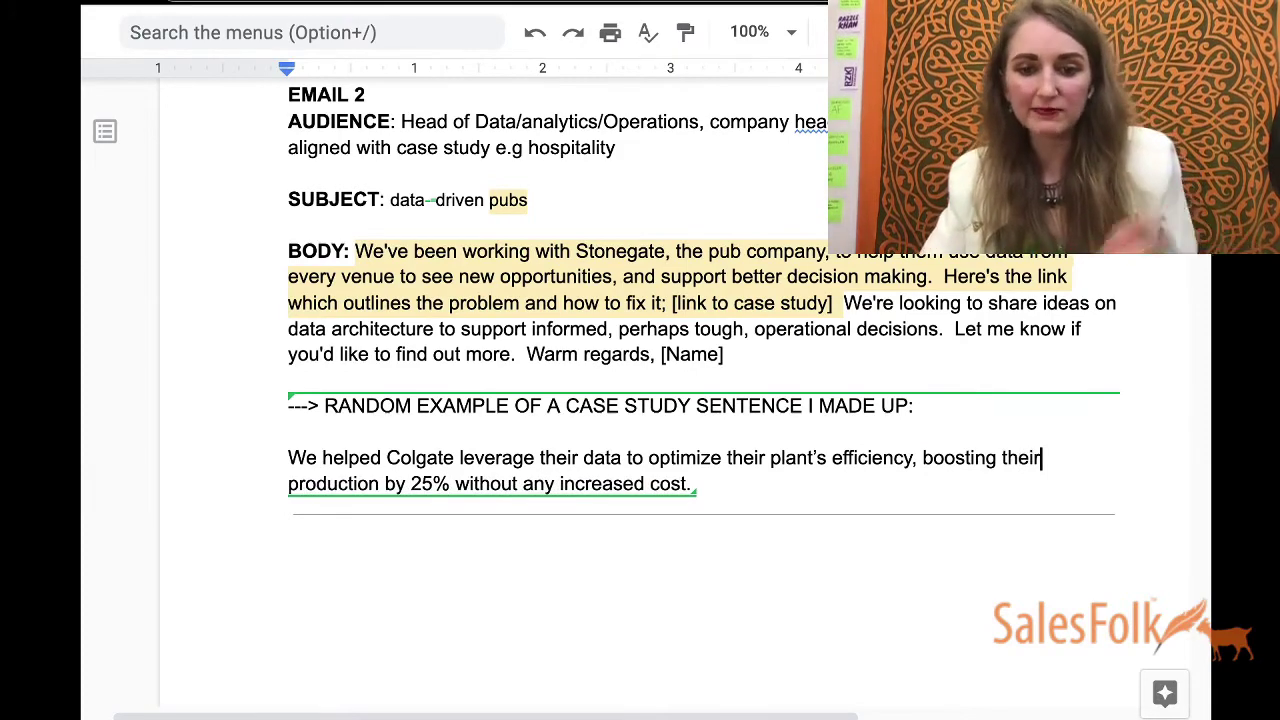
left_click(697, 484)
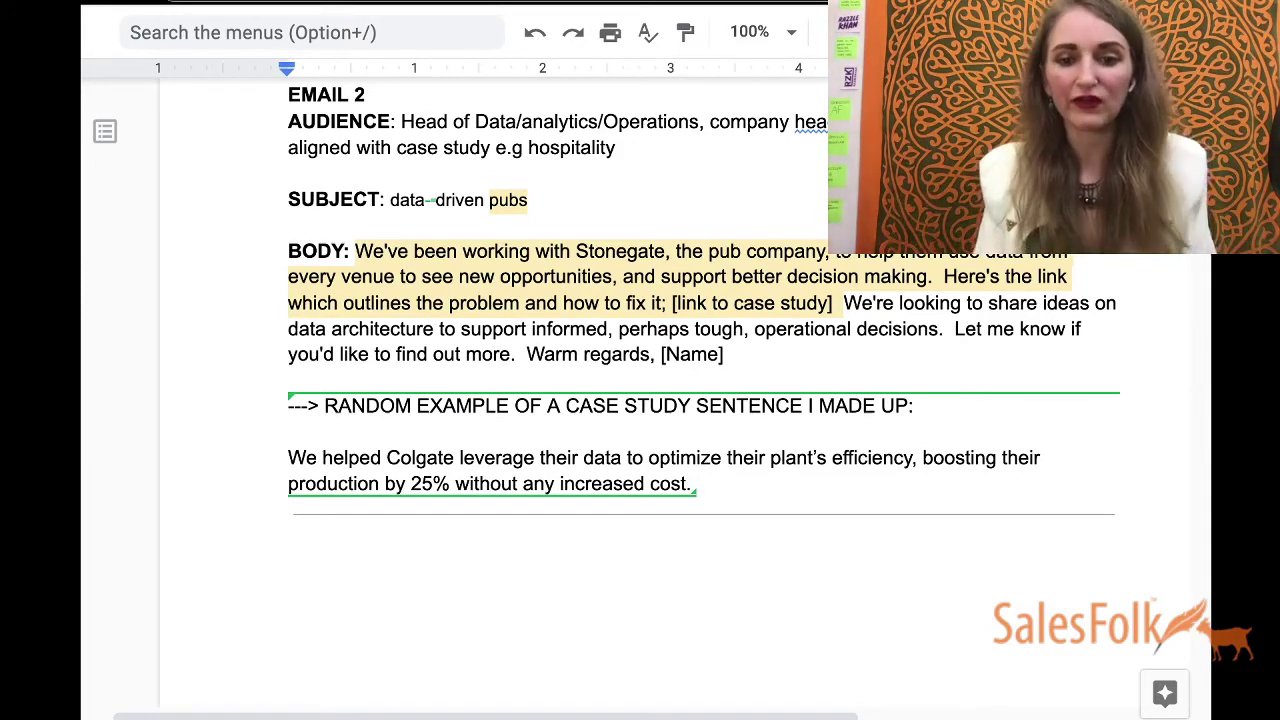
Italicize the heading text "RANDOM EXAMPLE OF A CASE STUDY SENTENCE I MADE UP"
left_click_drag(908, 406, 324, 406)
key("super+i")
left_click(289, 380)
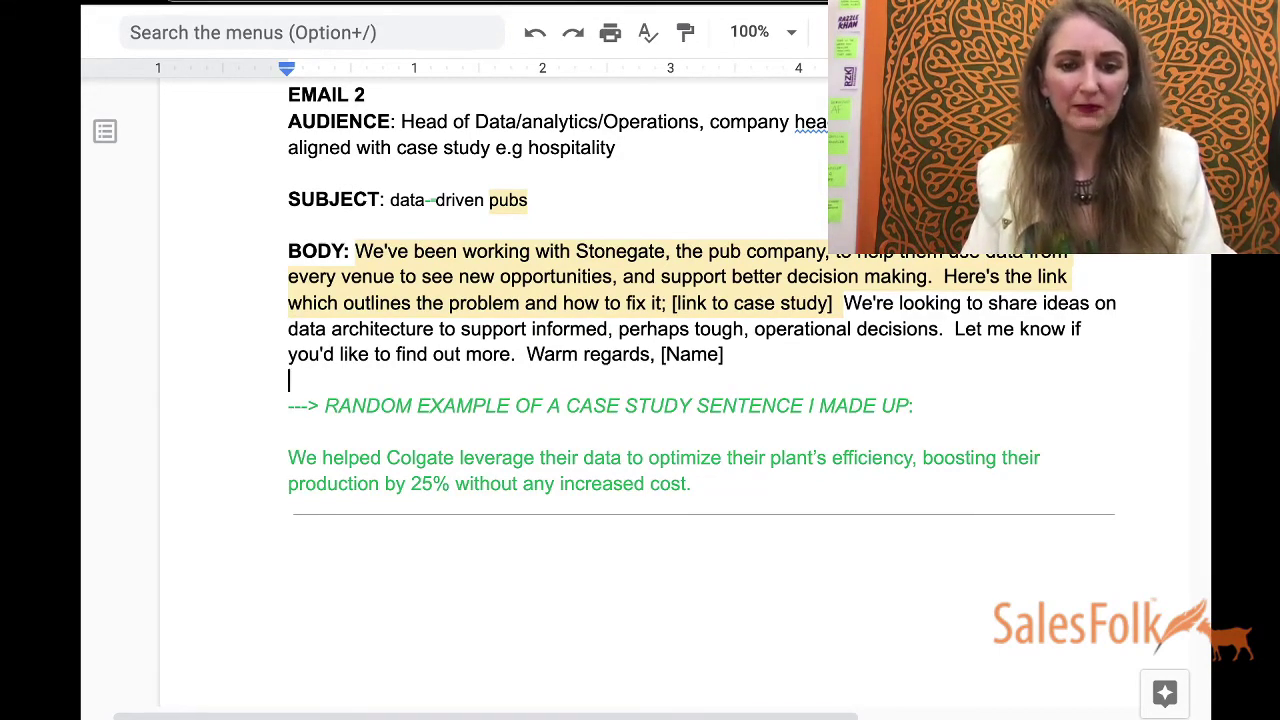
Start a new paragraph below the sample sentence with "....Do you have time for a quick call"
left_click_drag(704, 508, 697, 484)
key("Return")
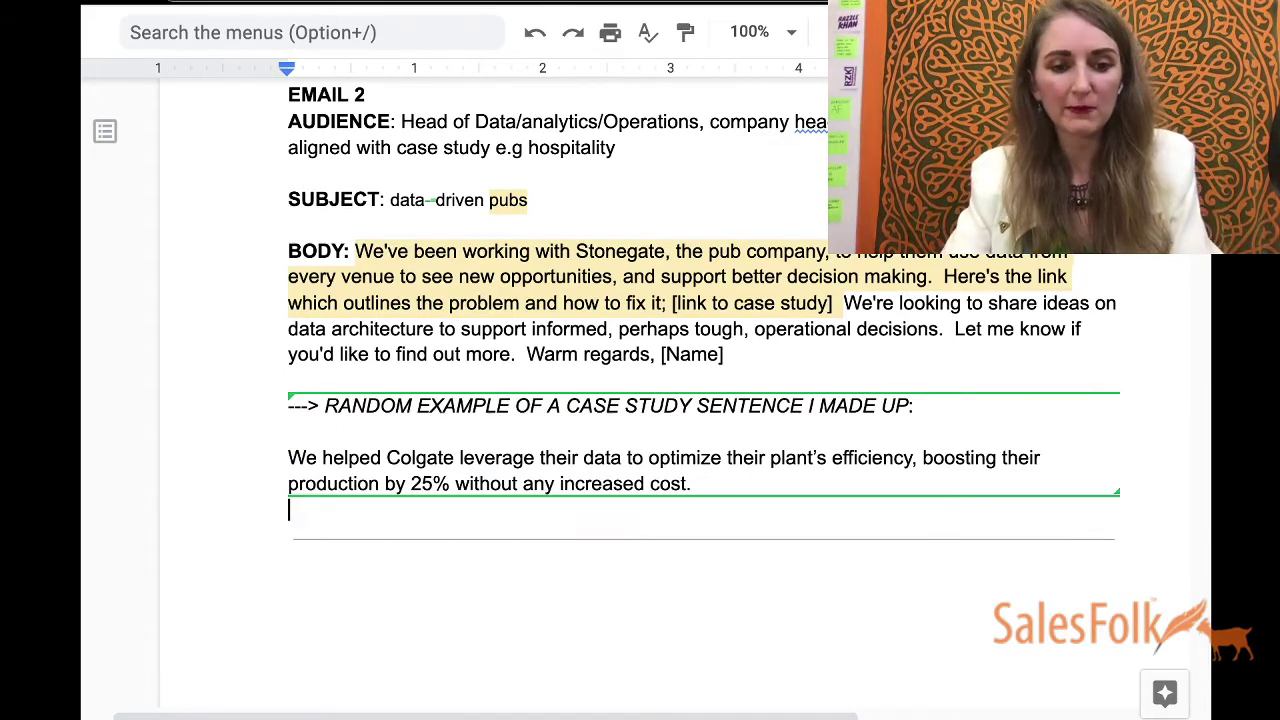
type("....")
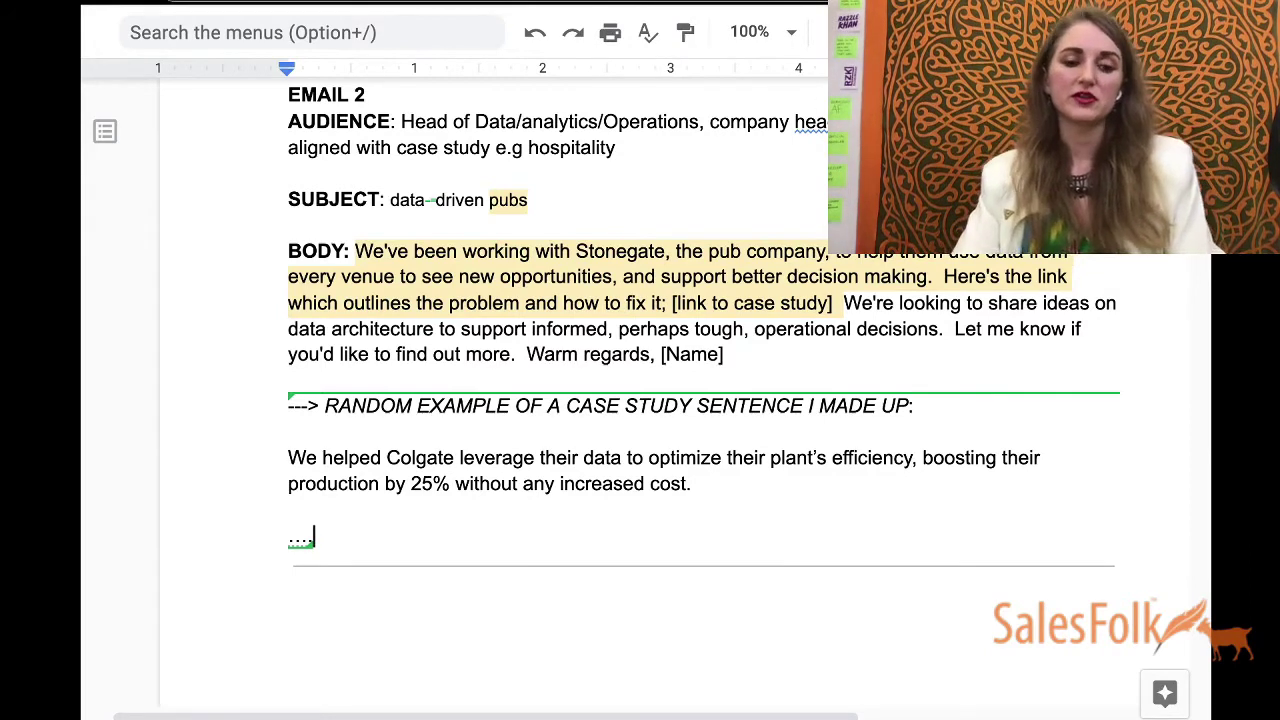
type("Do yo")
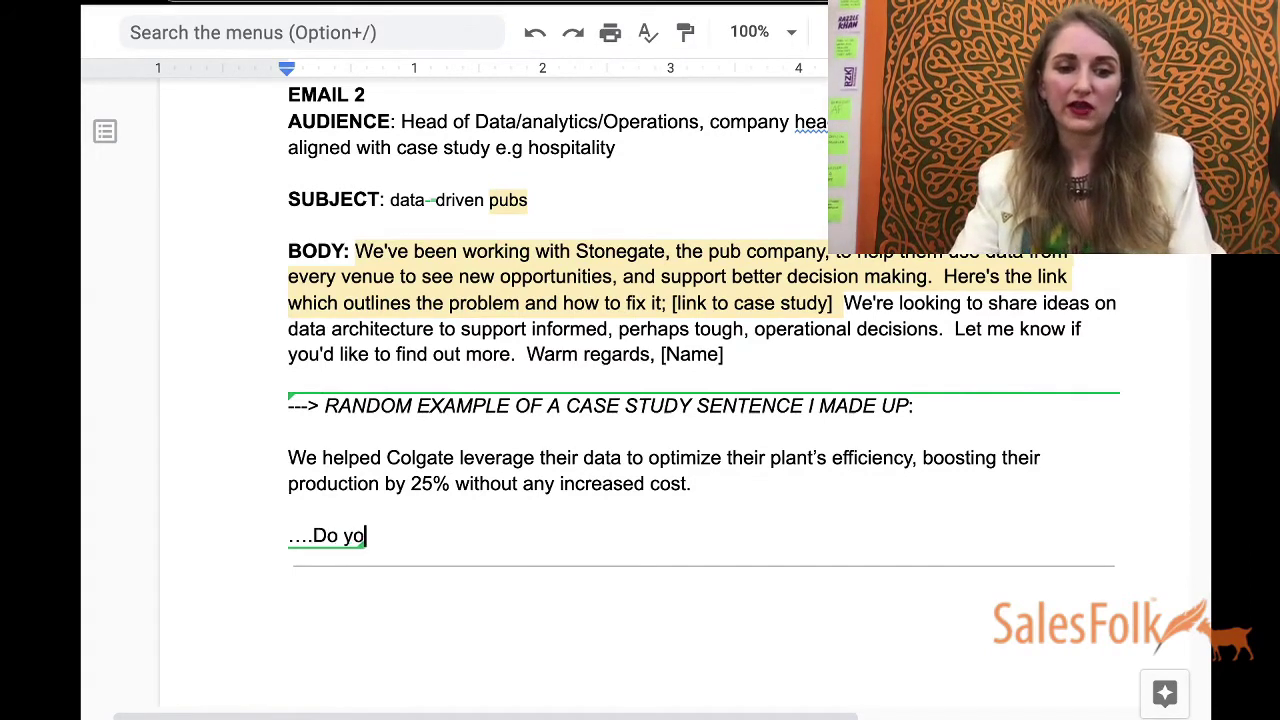
type("u have time for a quivk cal")
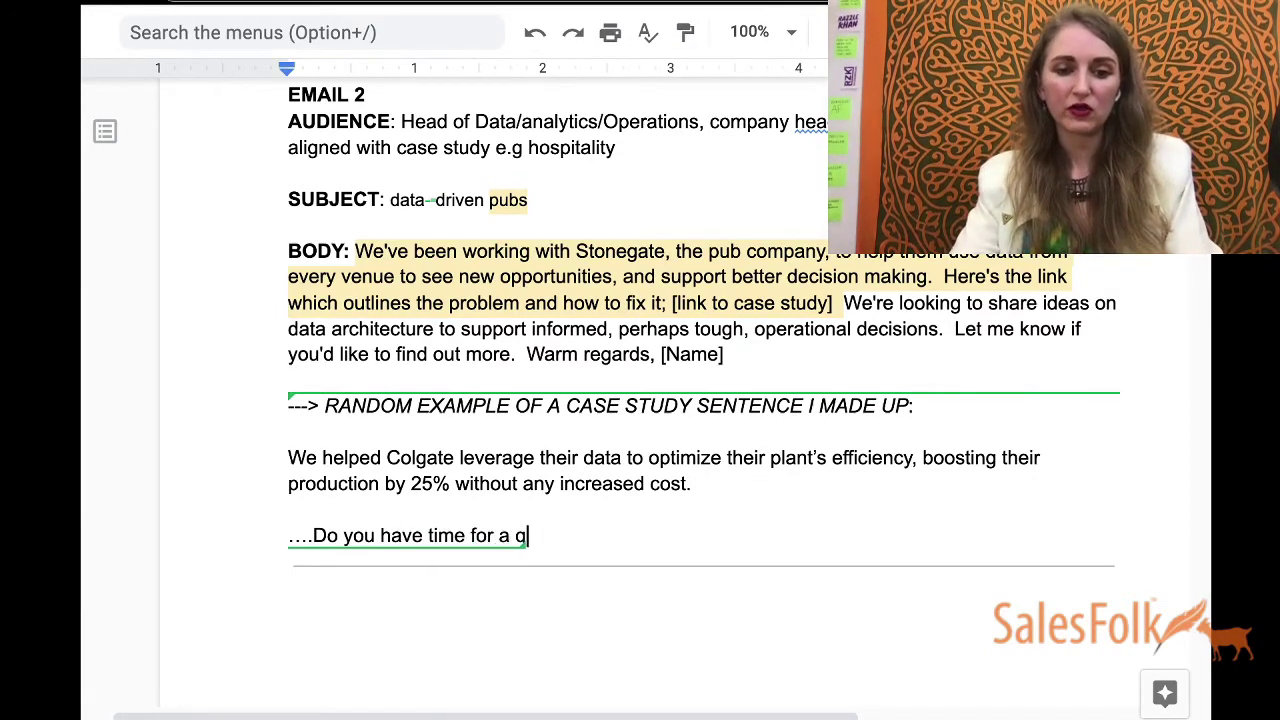
key("BackSpace")
key("BackSpace")
key("BackSpace")
key("BackSpace")
key("BackSpace")
key("BackSpace")
type("ck call d")
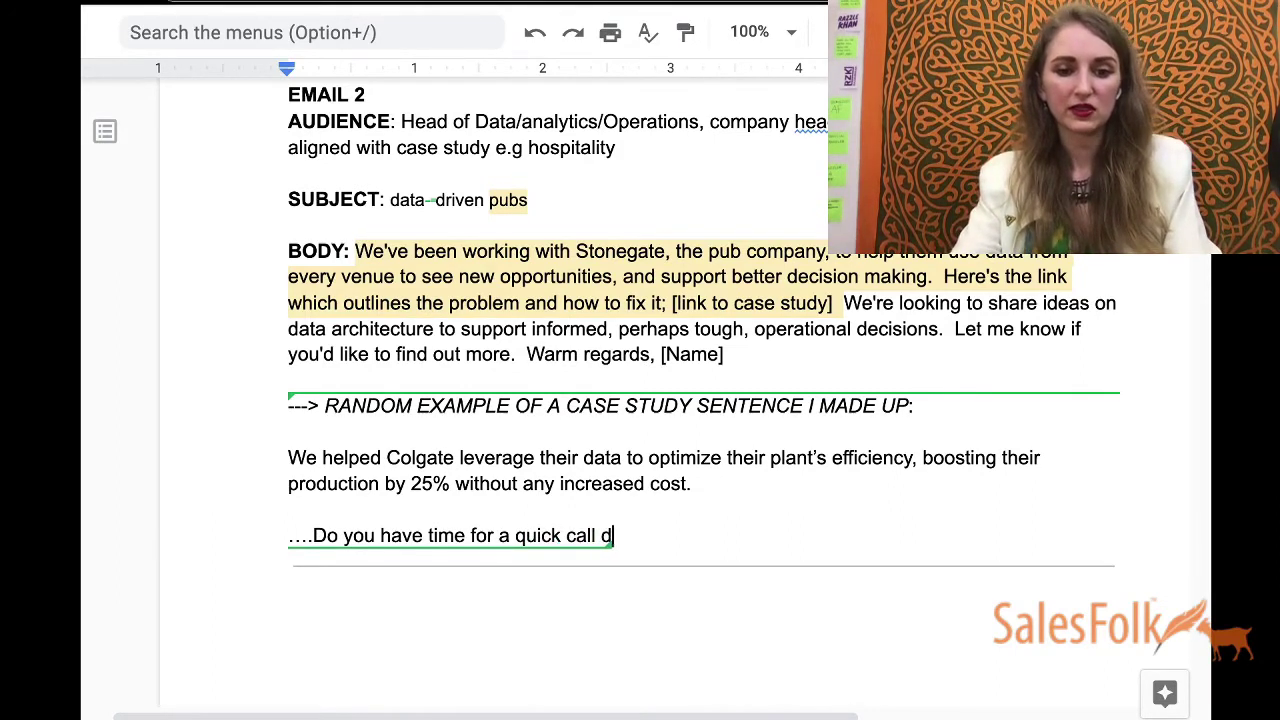
Continue the call-to-action question with "to discuss how we might be able to assist {!Company}"
key("BackSpace")
type("to dis")
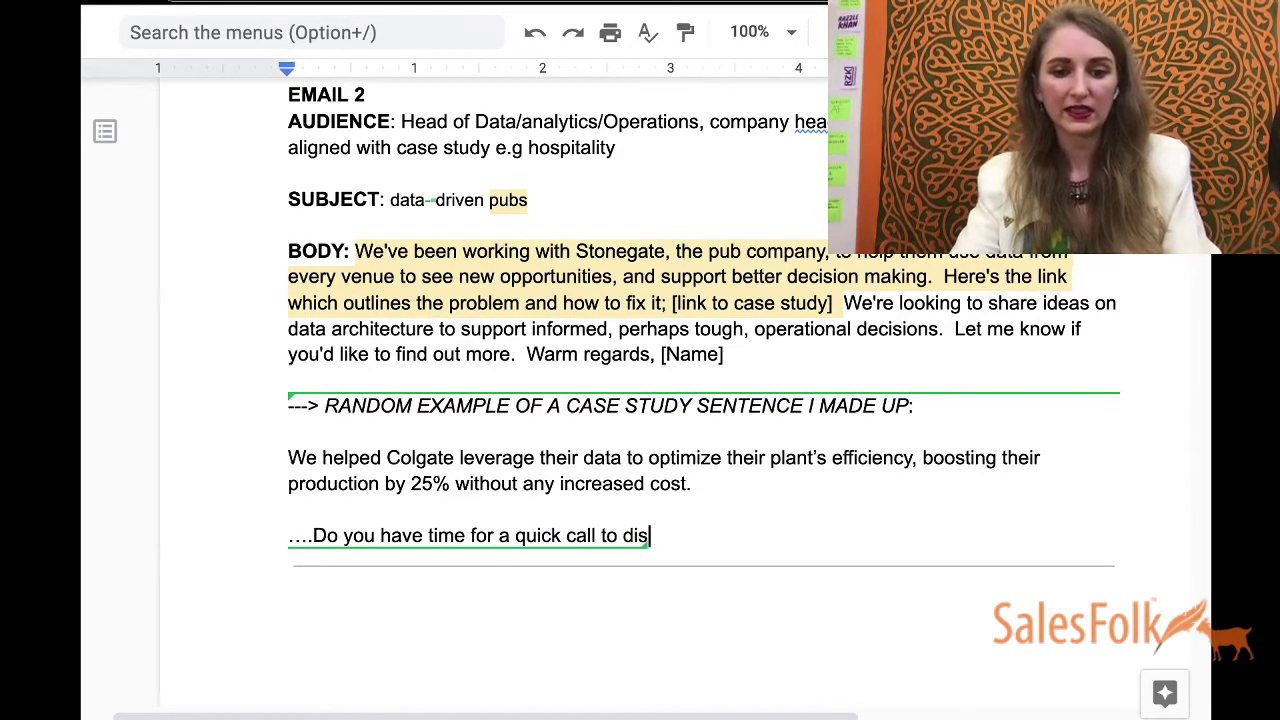
type("cuss how we might b")
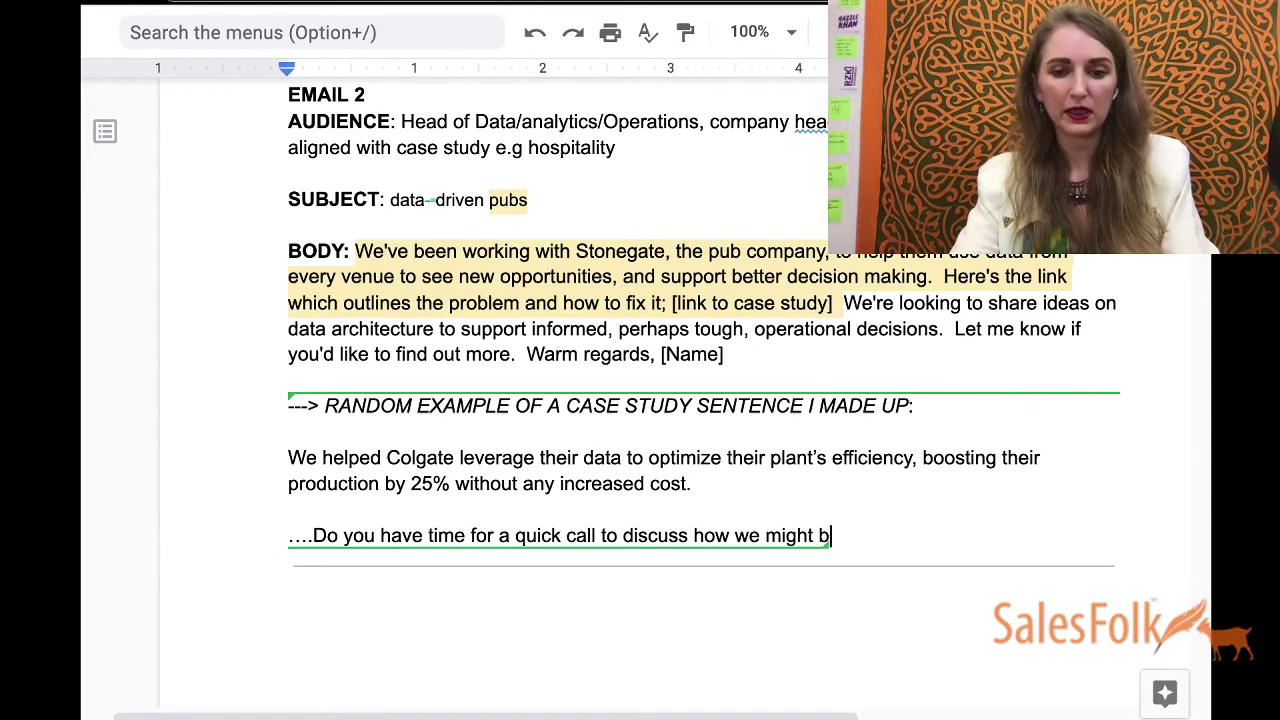
type("e able to assist s")
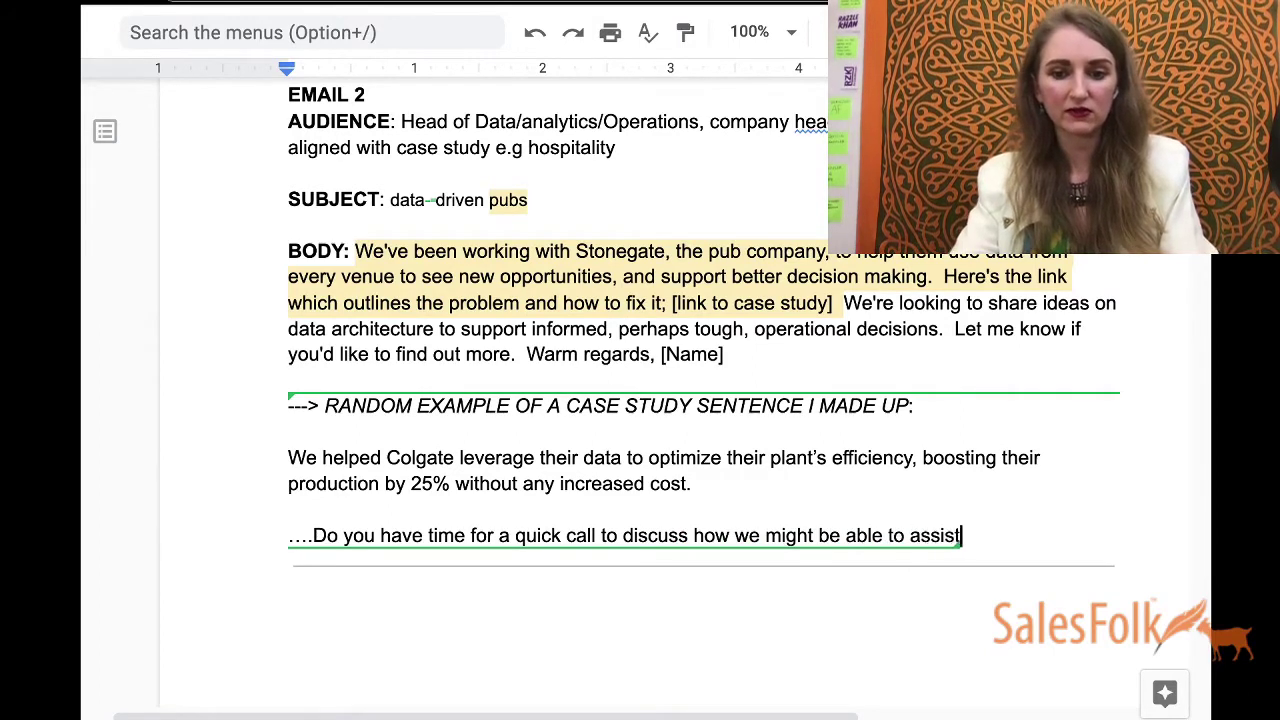
key("BackSpace")
type("{!")
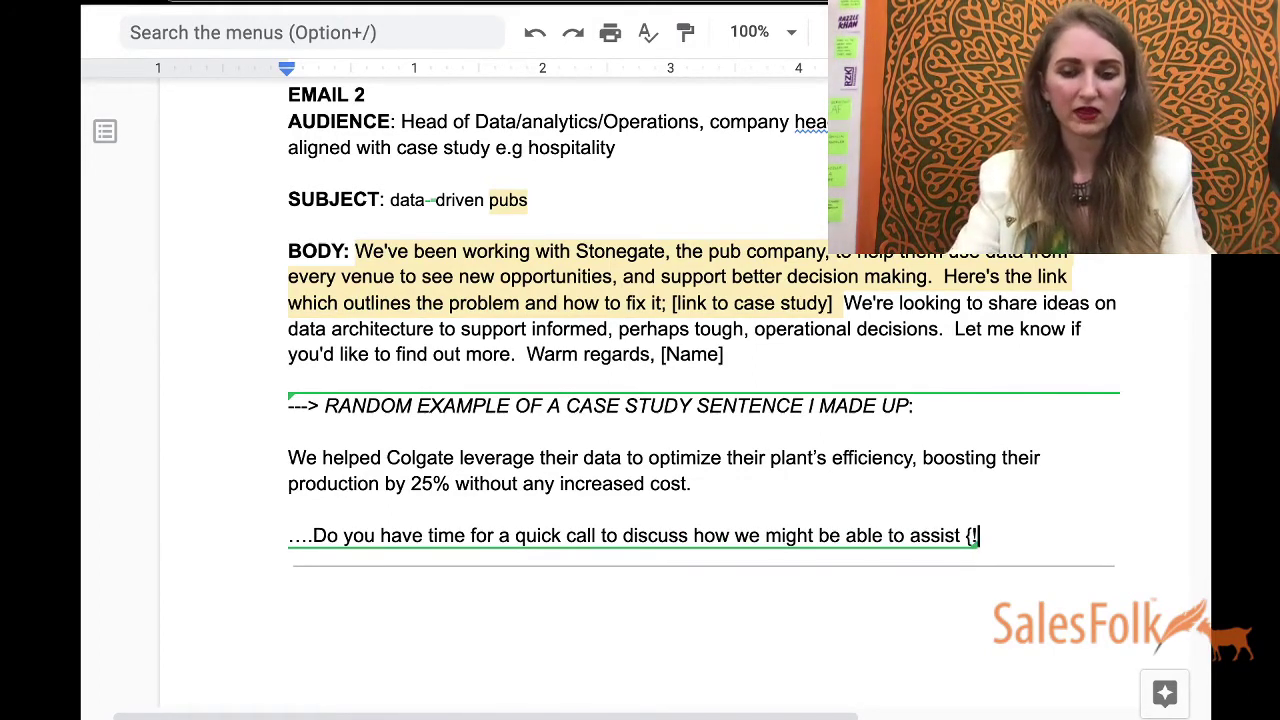
type("Company} ")
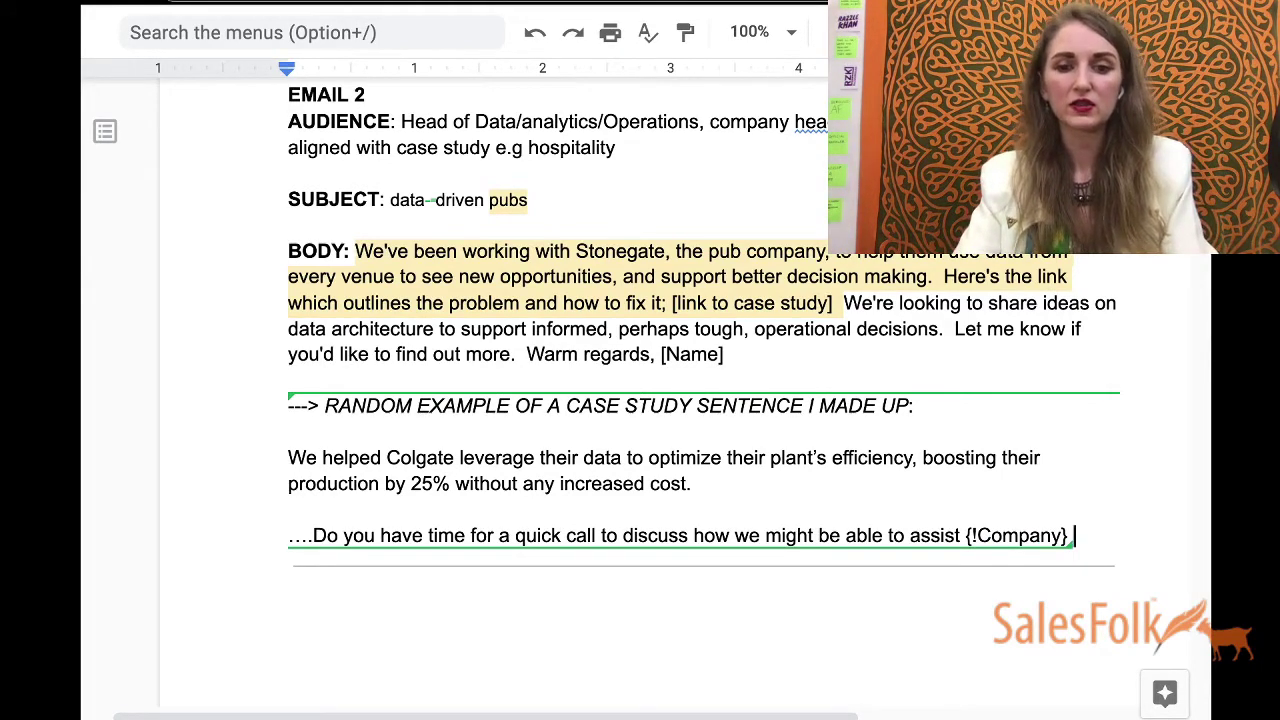
Complete the call-to-action question with "with your data efforts?"
type("with ")
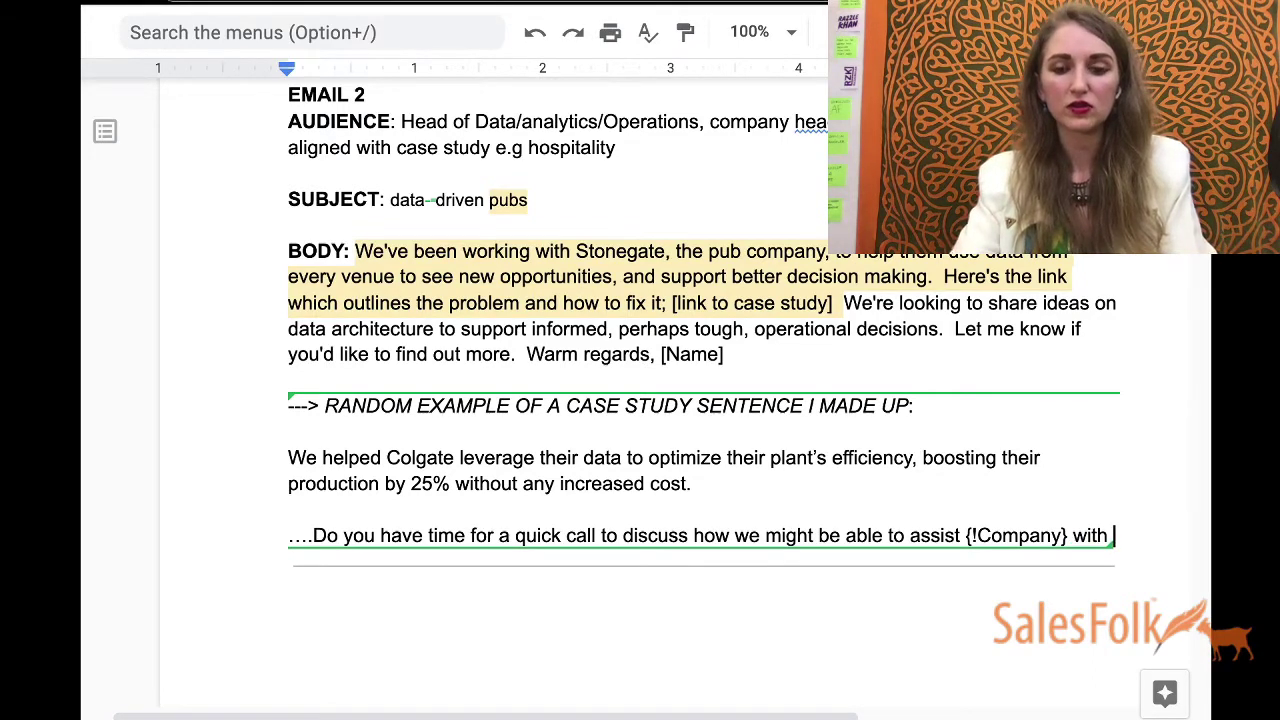
type("your data eff")
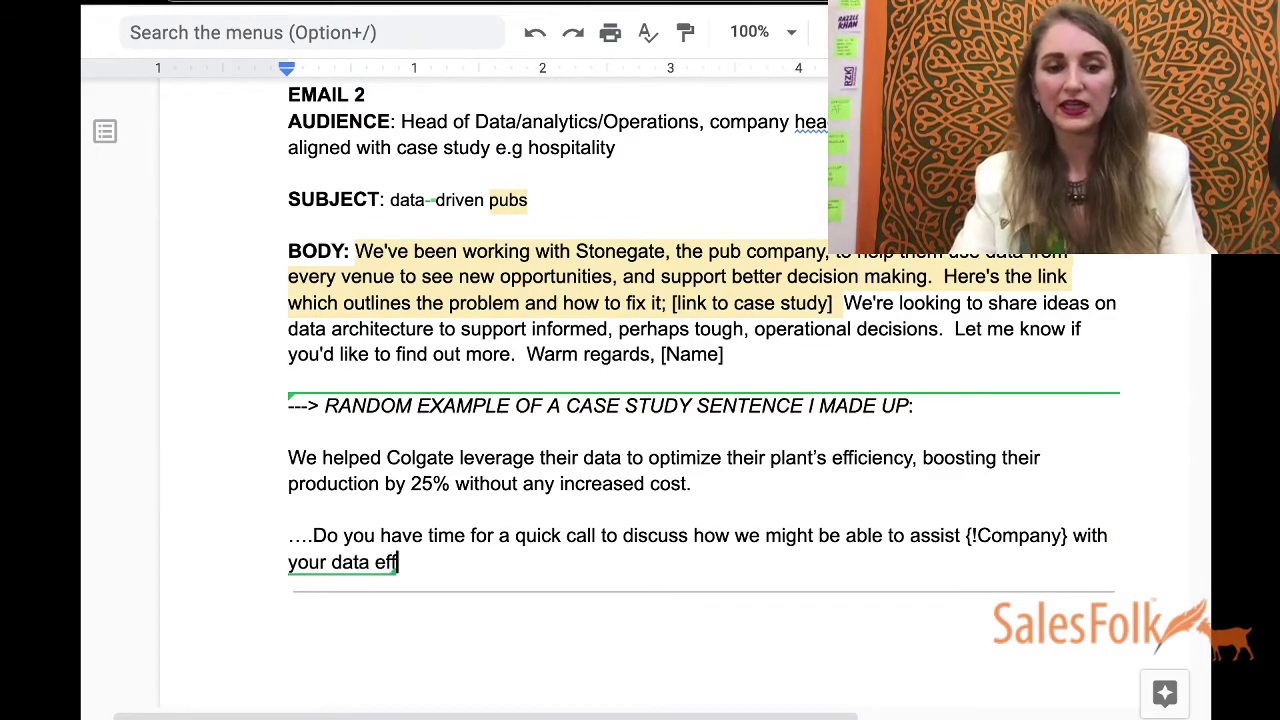
type("orts?")
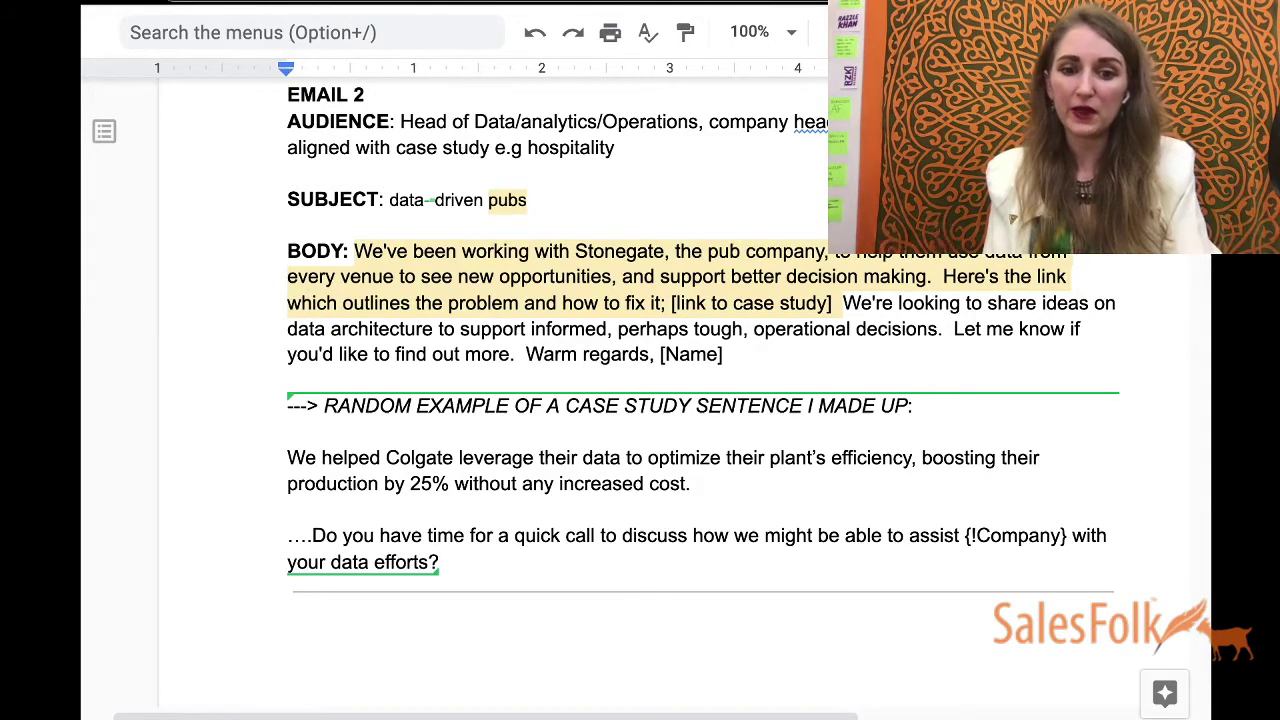
Look over the EMAIL 2 body and its added example sentences, and move on to EMAIL 3 in the document
left_click(548, 406)
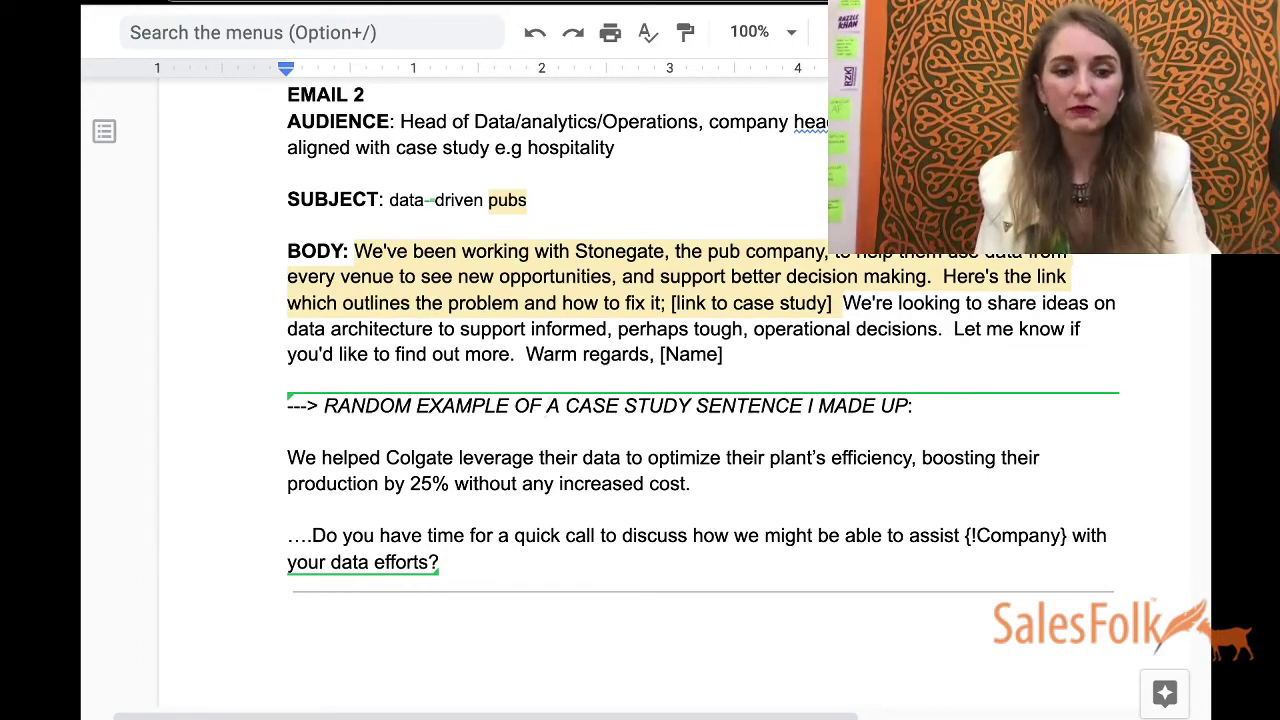
scroll(640, 360, "down", 3)
scroll(640, 360, "up", 1)
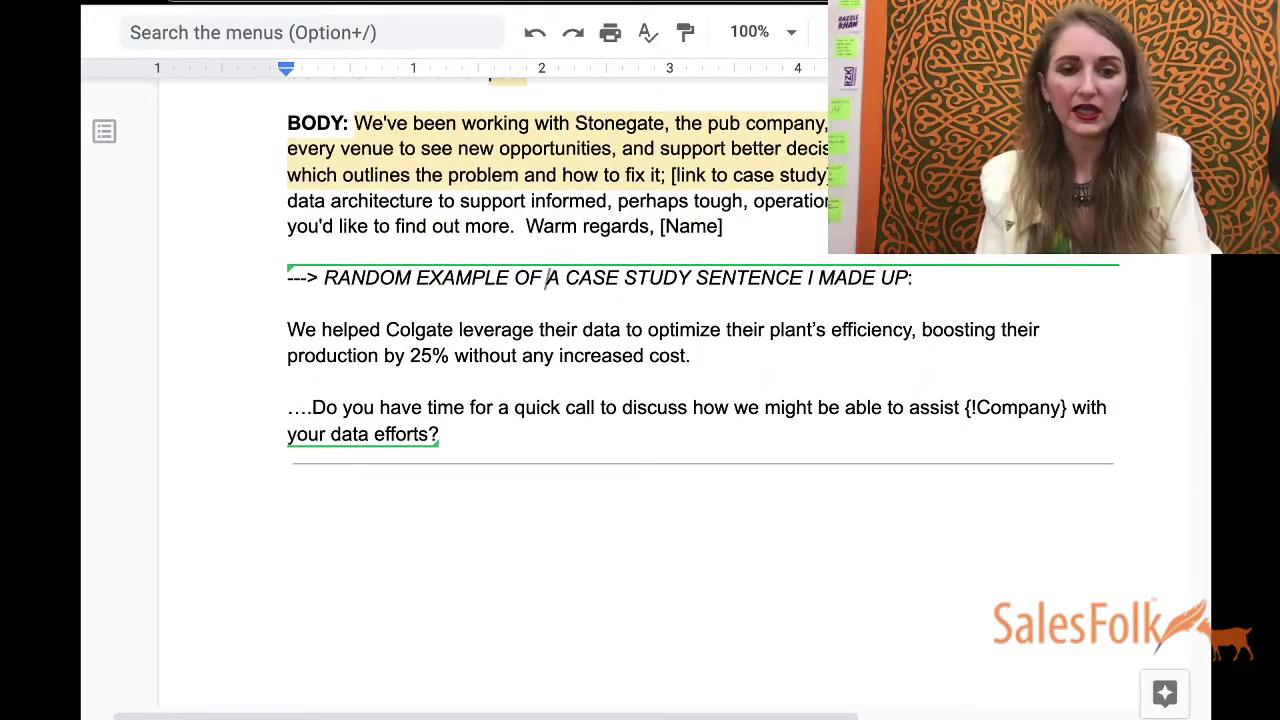
scroll(703, 307, "up", 2)
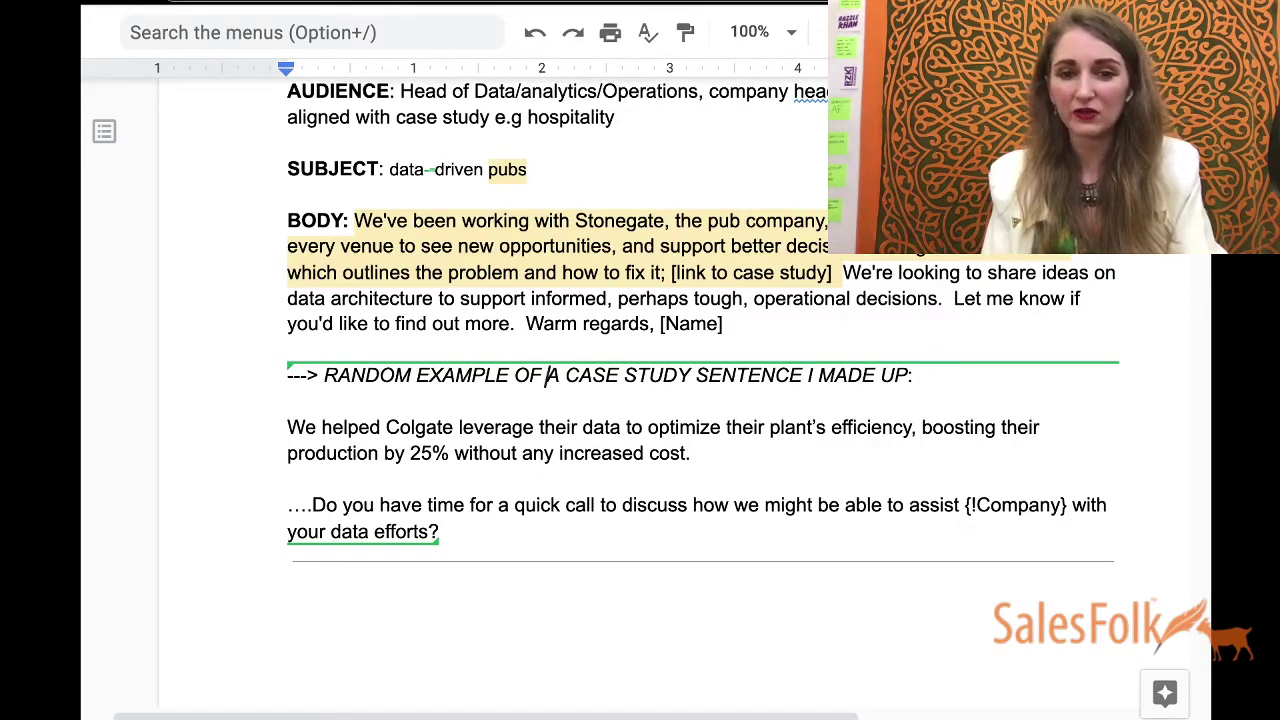
left_click(916, 250)
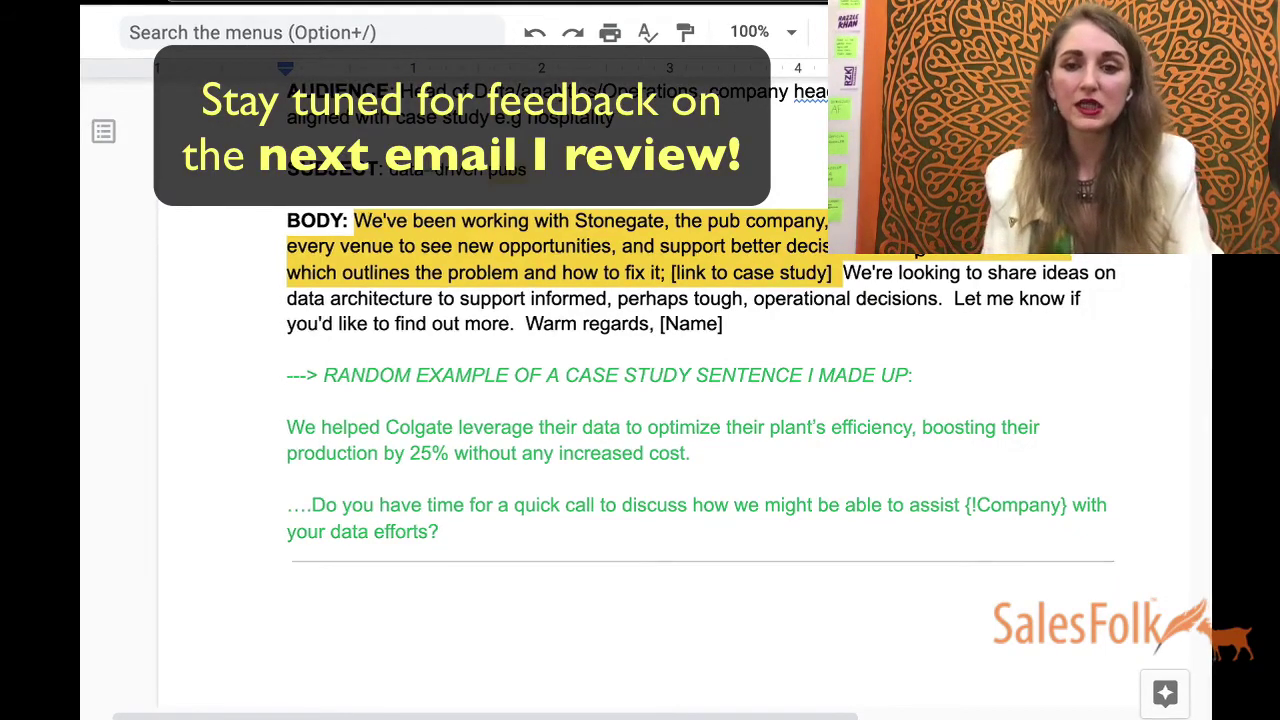
scroll(640, 450, "down", 10)
scroll(640, 450, "down", 5)
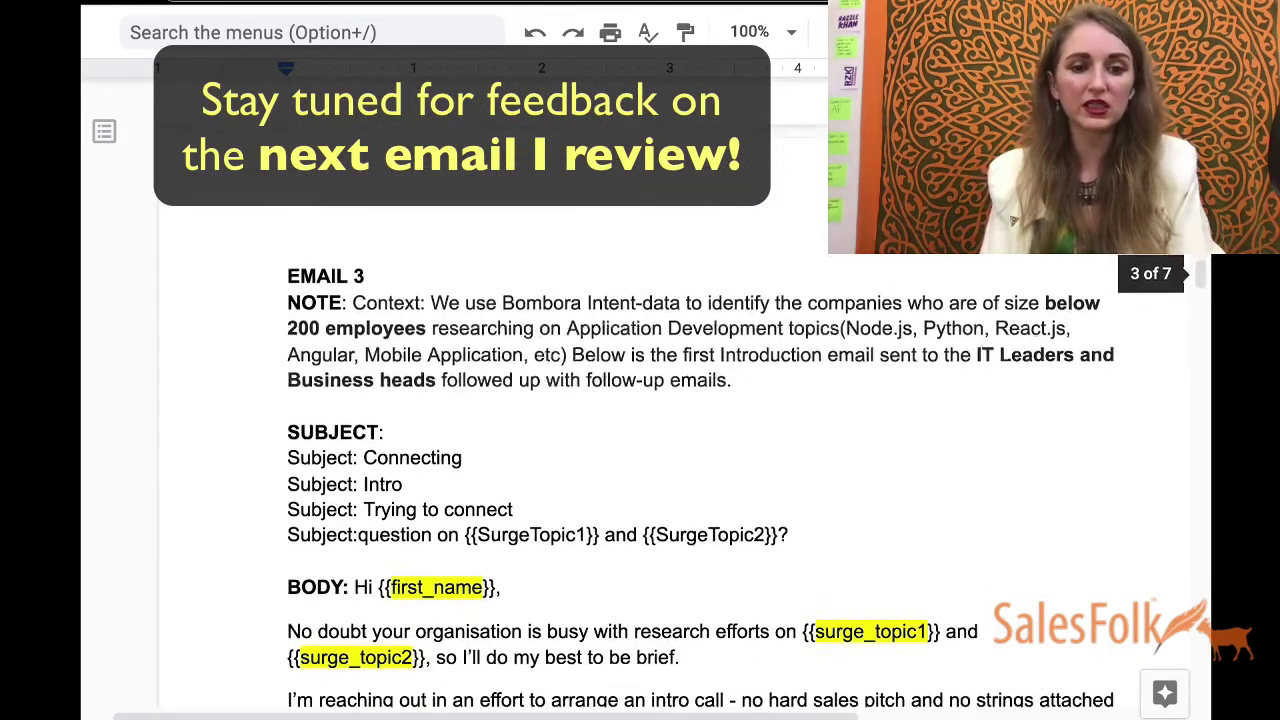